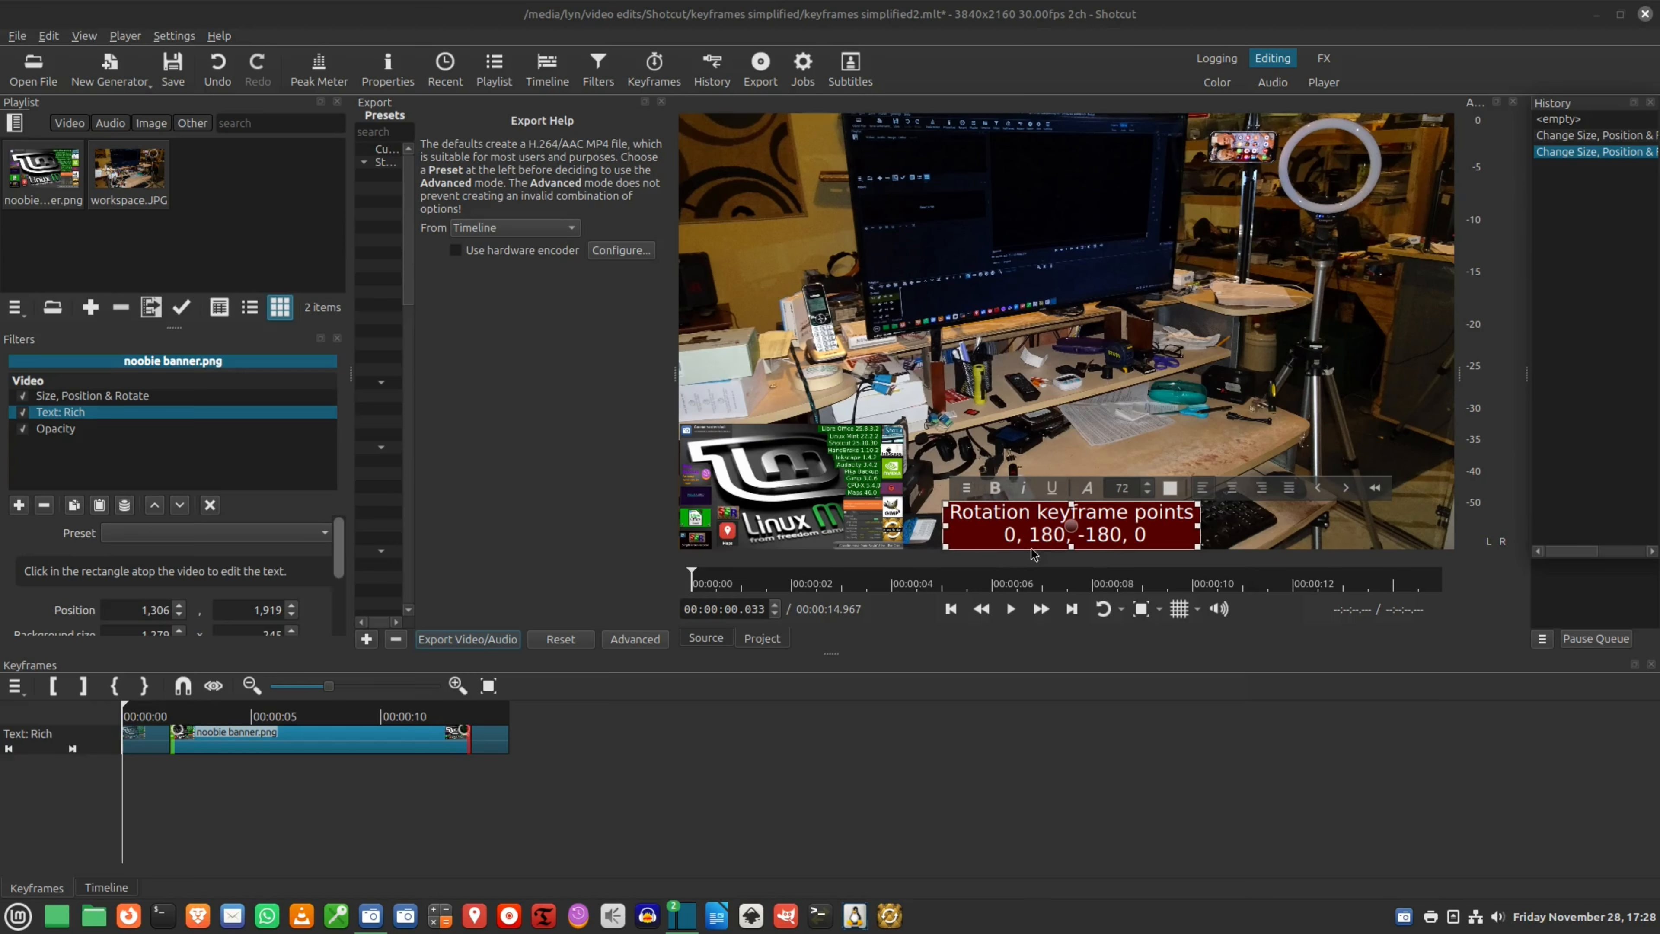
Step: Move the noobie banner clip's Opacity filter below its Text: Rich filter and return the playhead to the start
{"action": "left_click", "coordinate": [104, 888]}
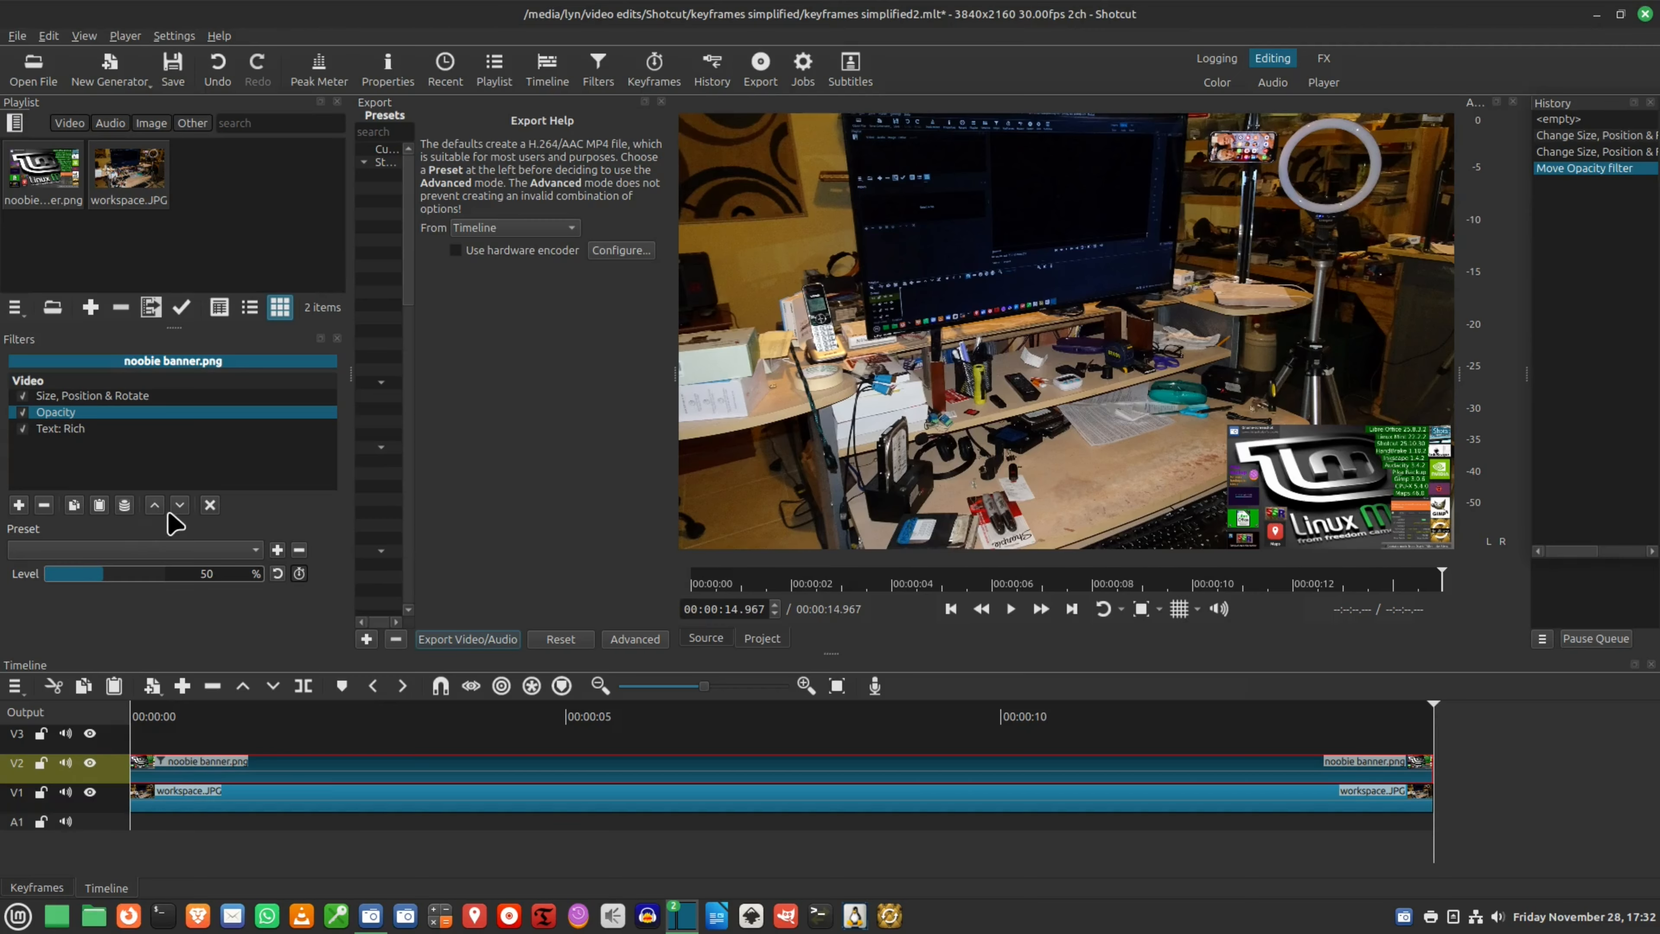
{"action": "left_click", "coordinate": [181, 505]}
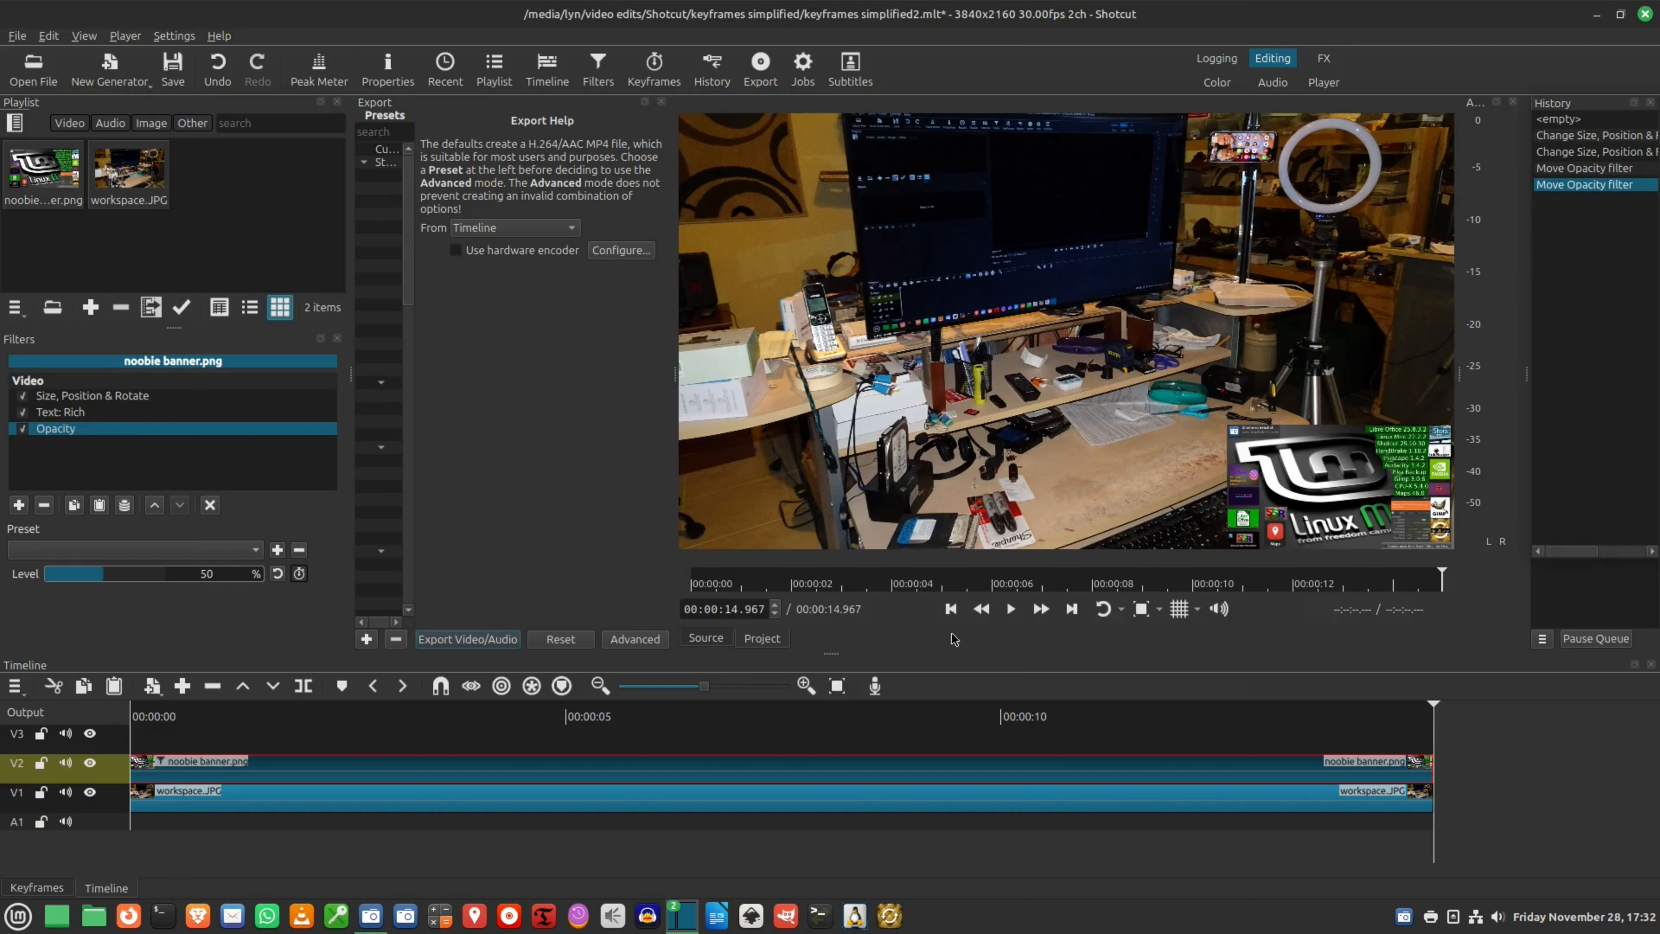
{"action": "left_click", "coordinate": [951, 609]}
Step: Inspect the rotation keyframes of the banner's Size, Position & Rotate filter and play the project from the start
{"action": "left_click", "coordinate": [81, 397]}
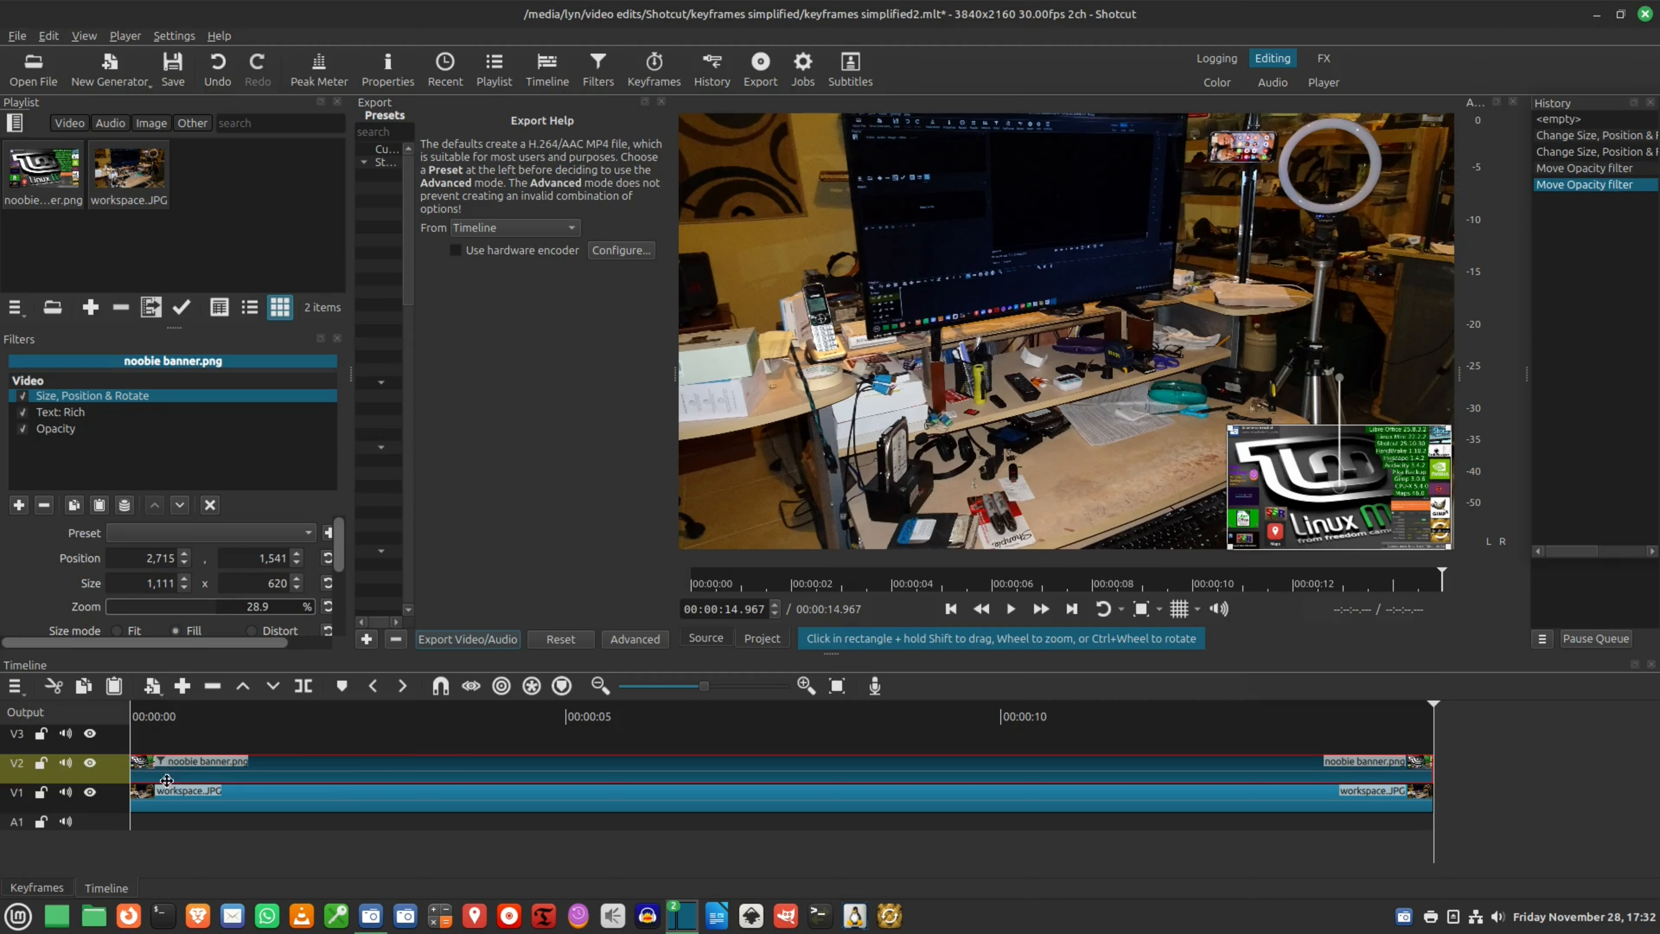
{"action": "left_click", "coordinate": [20, 888]}
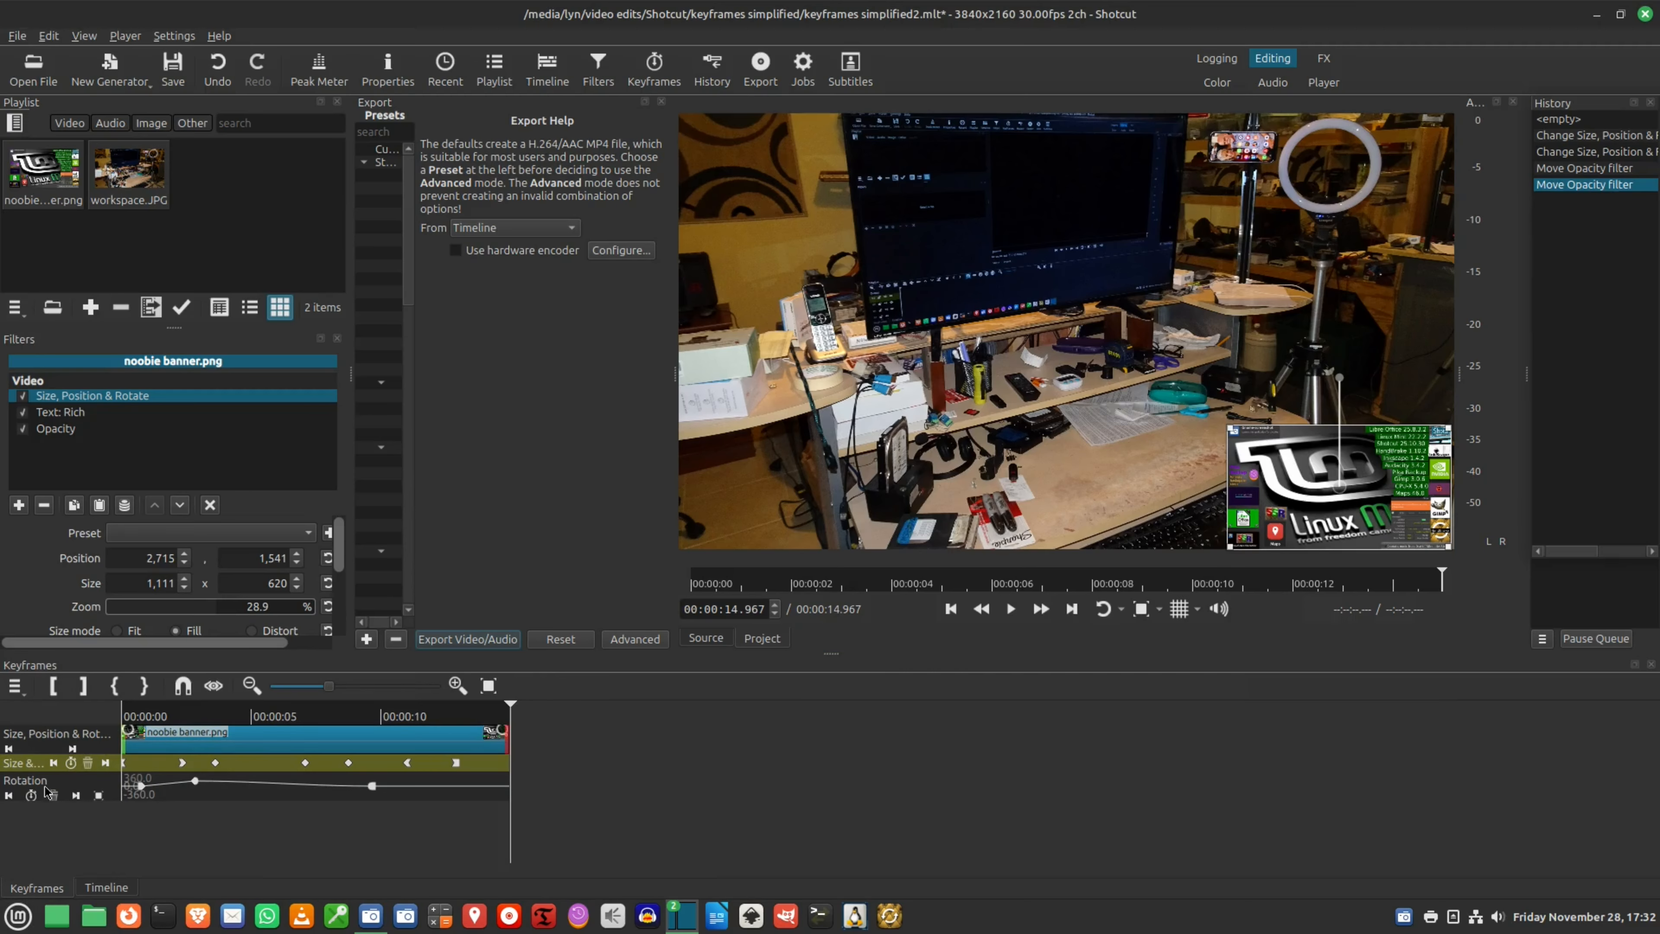
{"action": "mouse_move", "coordinate": [137, 791]}
{"action": "mouse_move", "coordinate": [188, 788]}
{"action": "mouse_move", "coordinate": [366, 793]}
{"action": "left_click", "coordinate": [951, 615]}
{"action": "left_click", "coordinate": [1012, 611]}
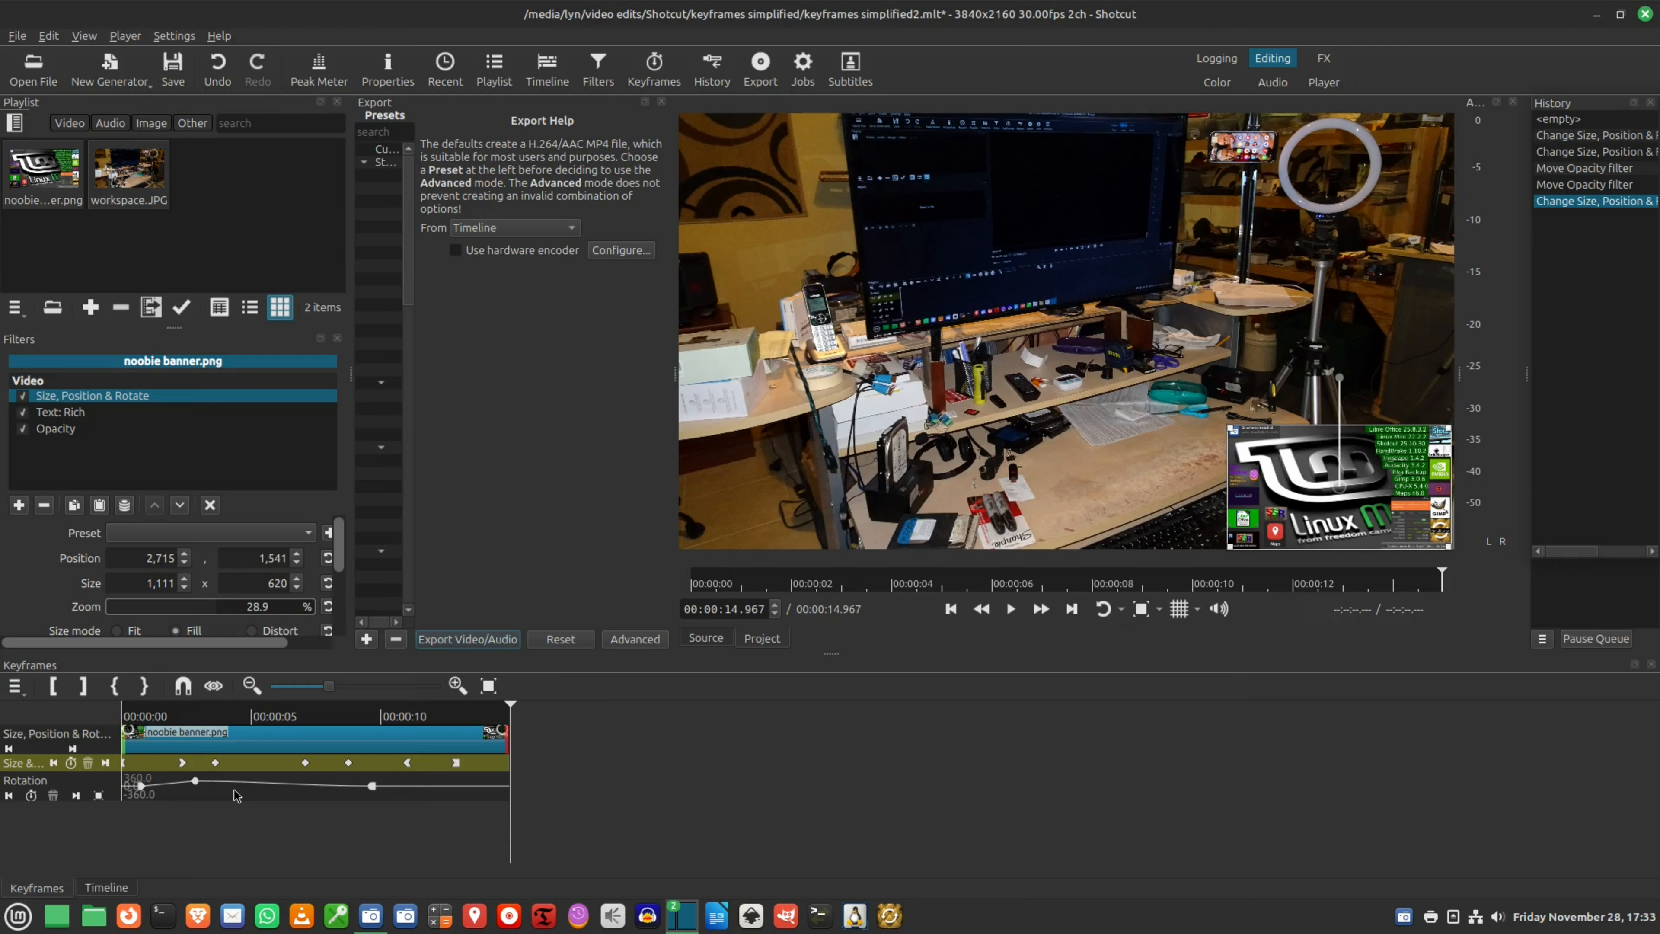
Step: Play the project from the start with the Text: Rich filter selected, pausing at about 5 seconds
{"action": "left_click", "coordinate": [70, 415]}
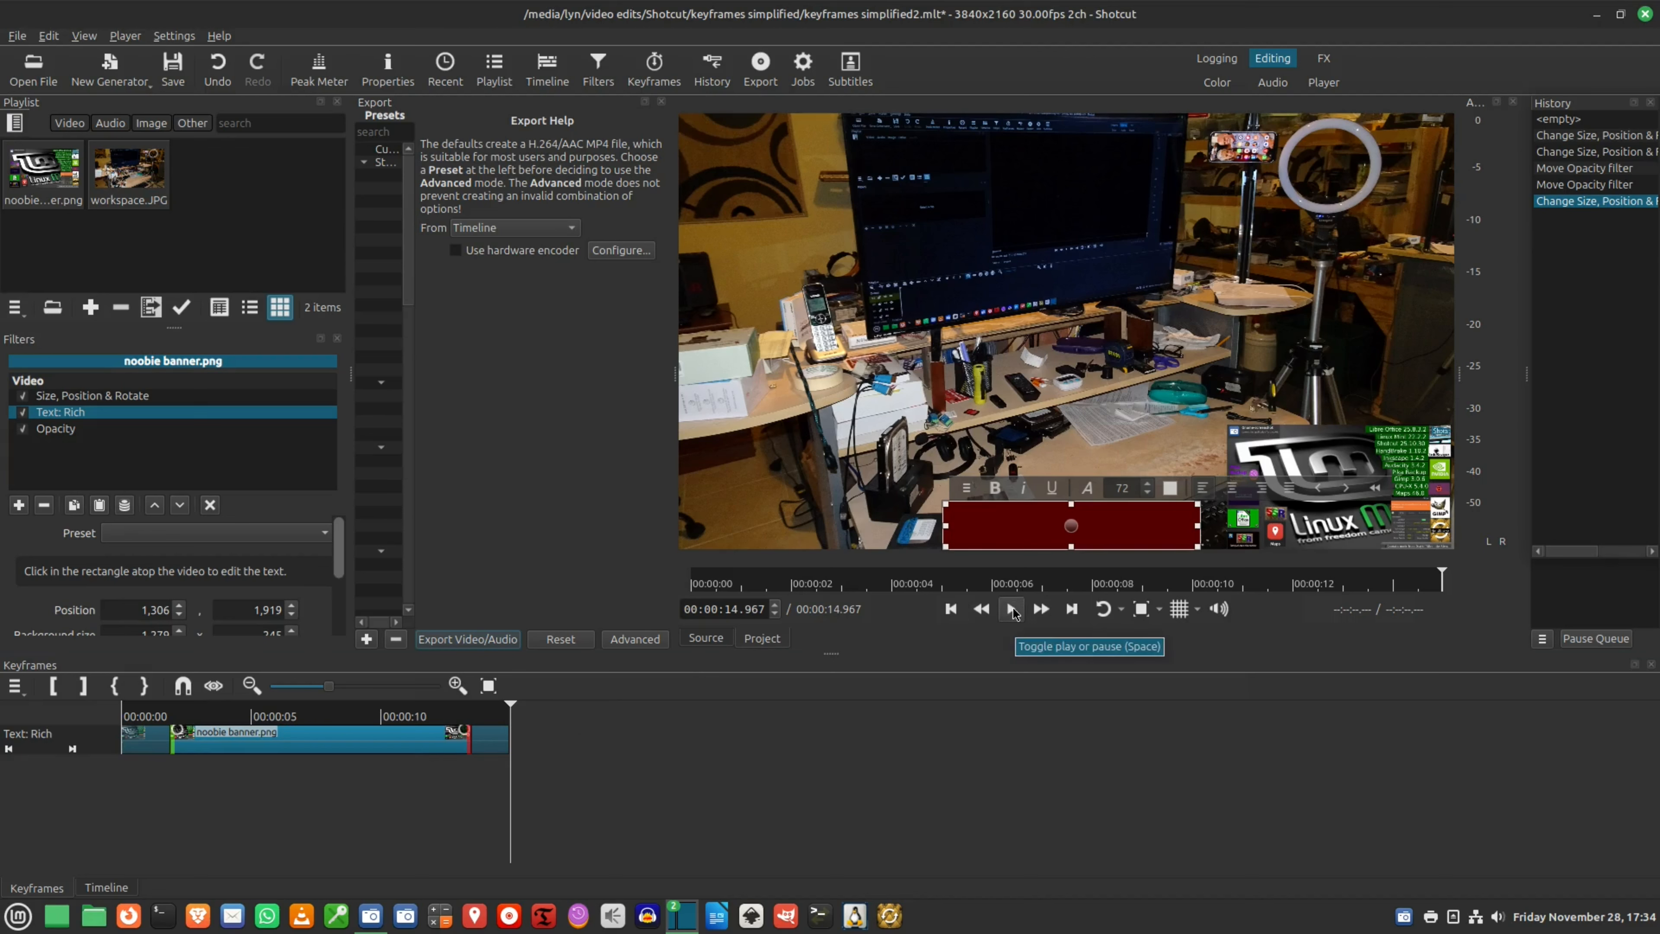
{"action": "left_click", "coordinate": [951, 609]}
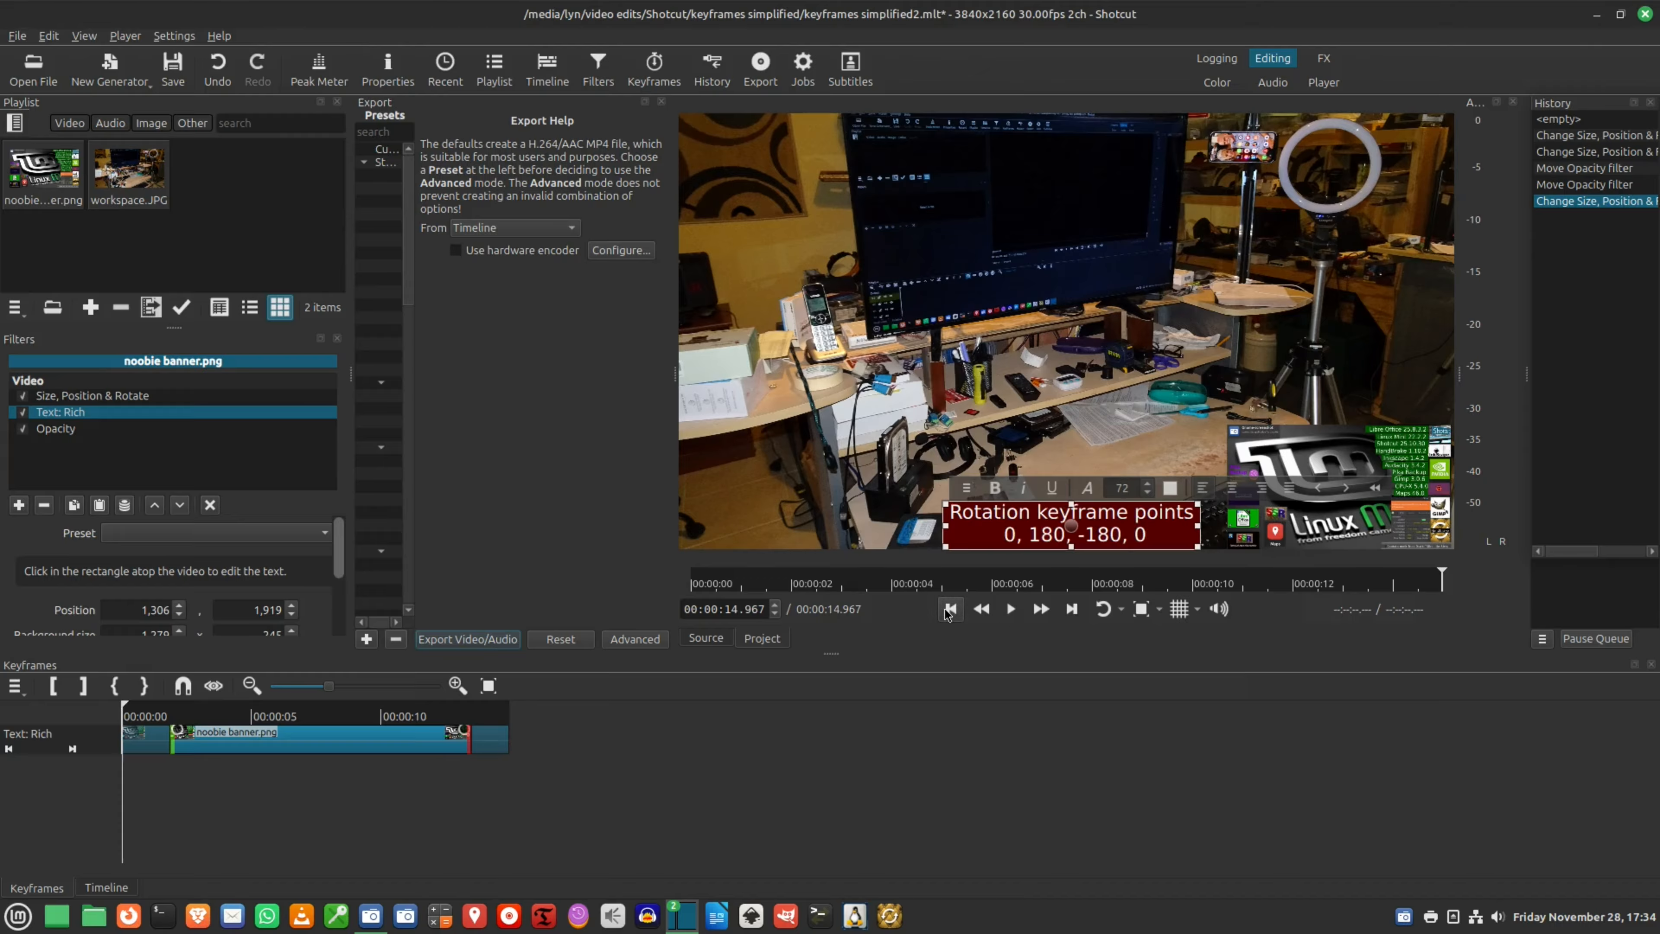
{"action": "left_click", "coordinate": [949, 609]}
{"action": "left_click", "coordinate": [1010, 609]}
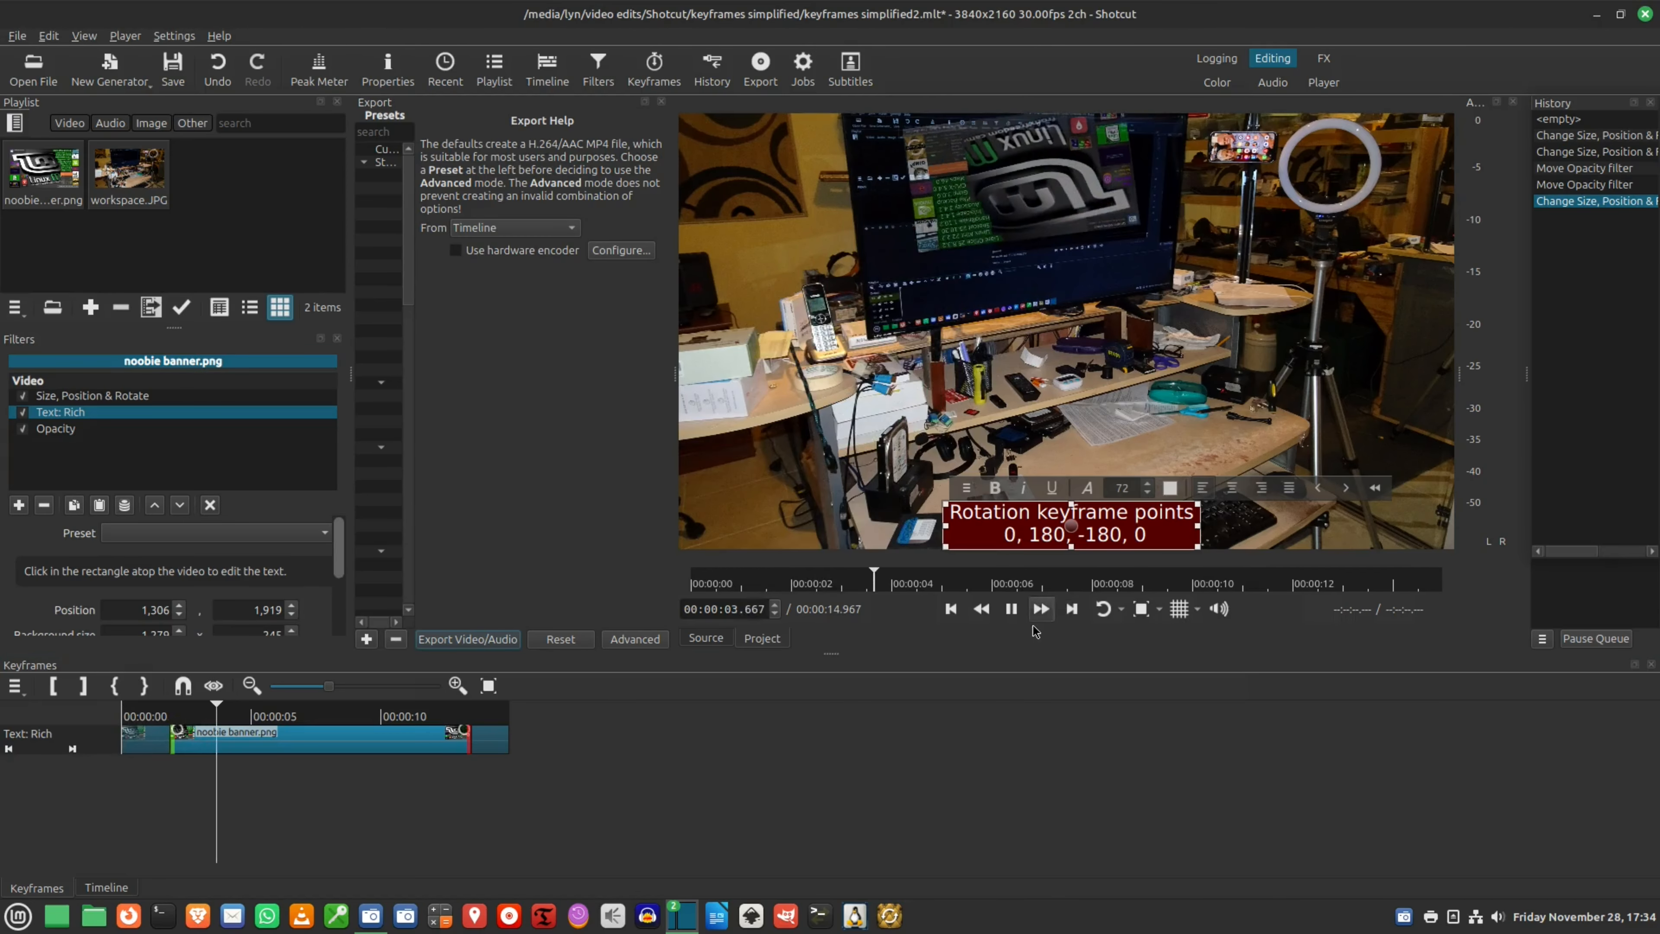
{"action": "left_click", "coordinate": [1012, 616]}
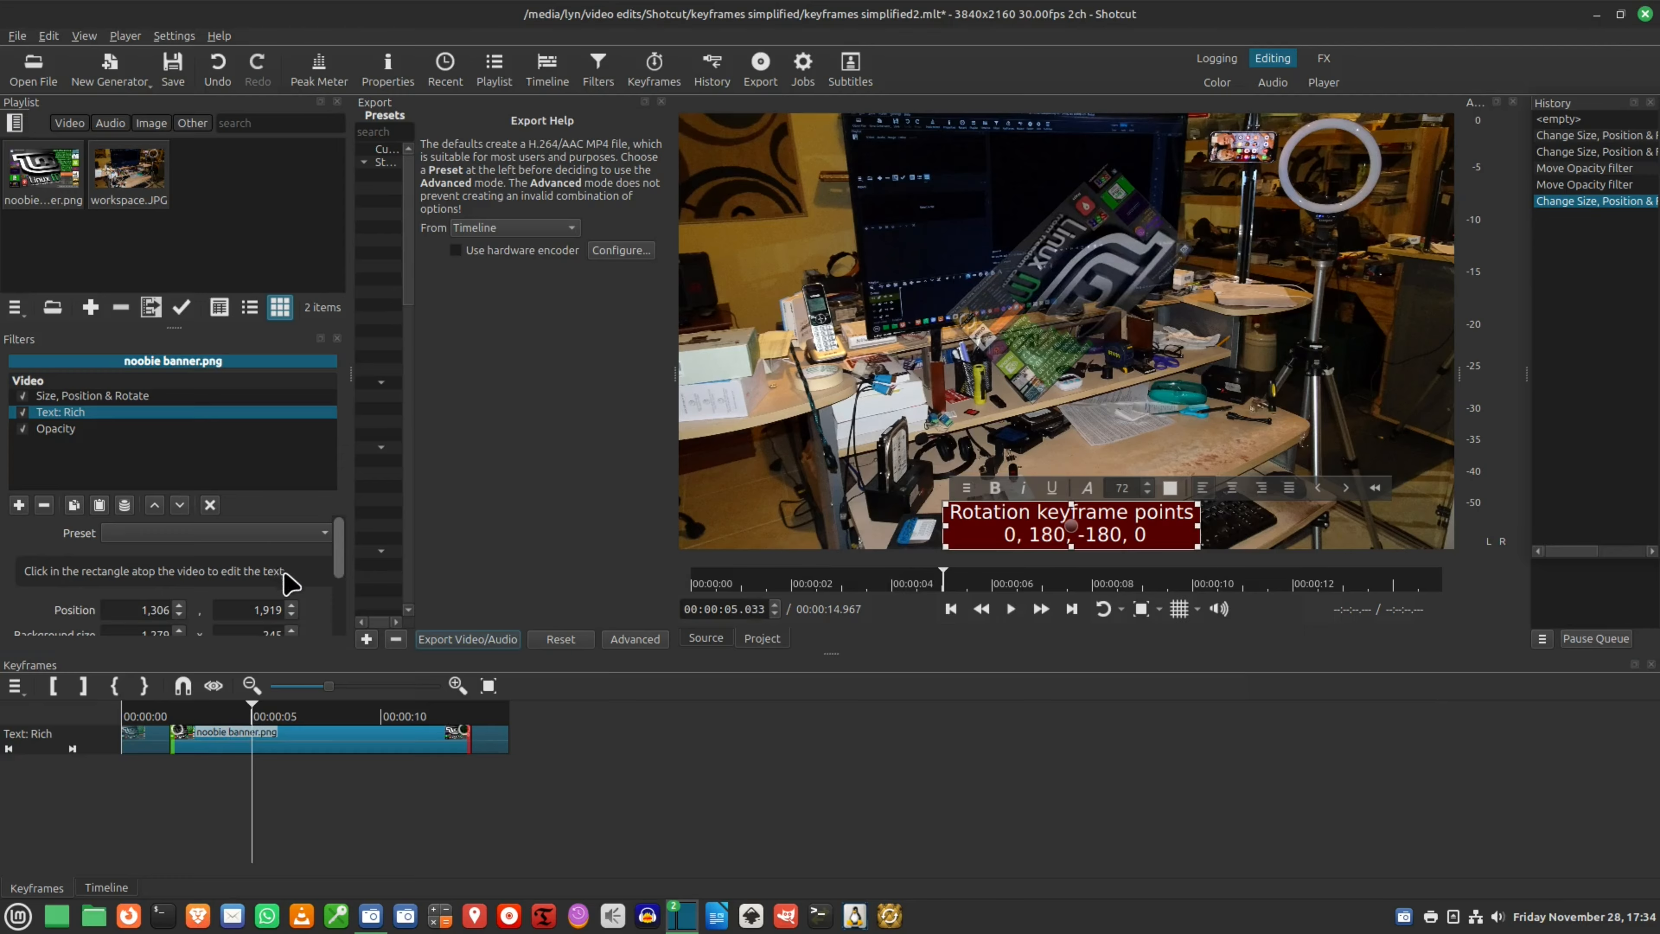
Step: Deselect the active filter and play the whole project from the start without the text editing overlay
{"action": "left_click", "coordinate": [209, 505]}
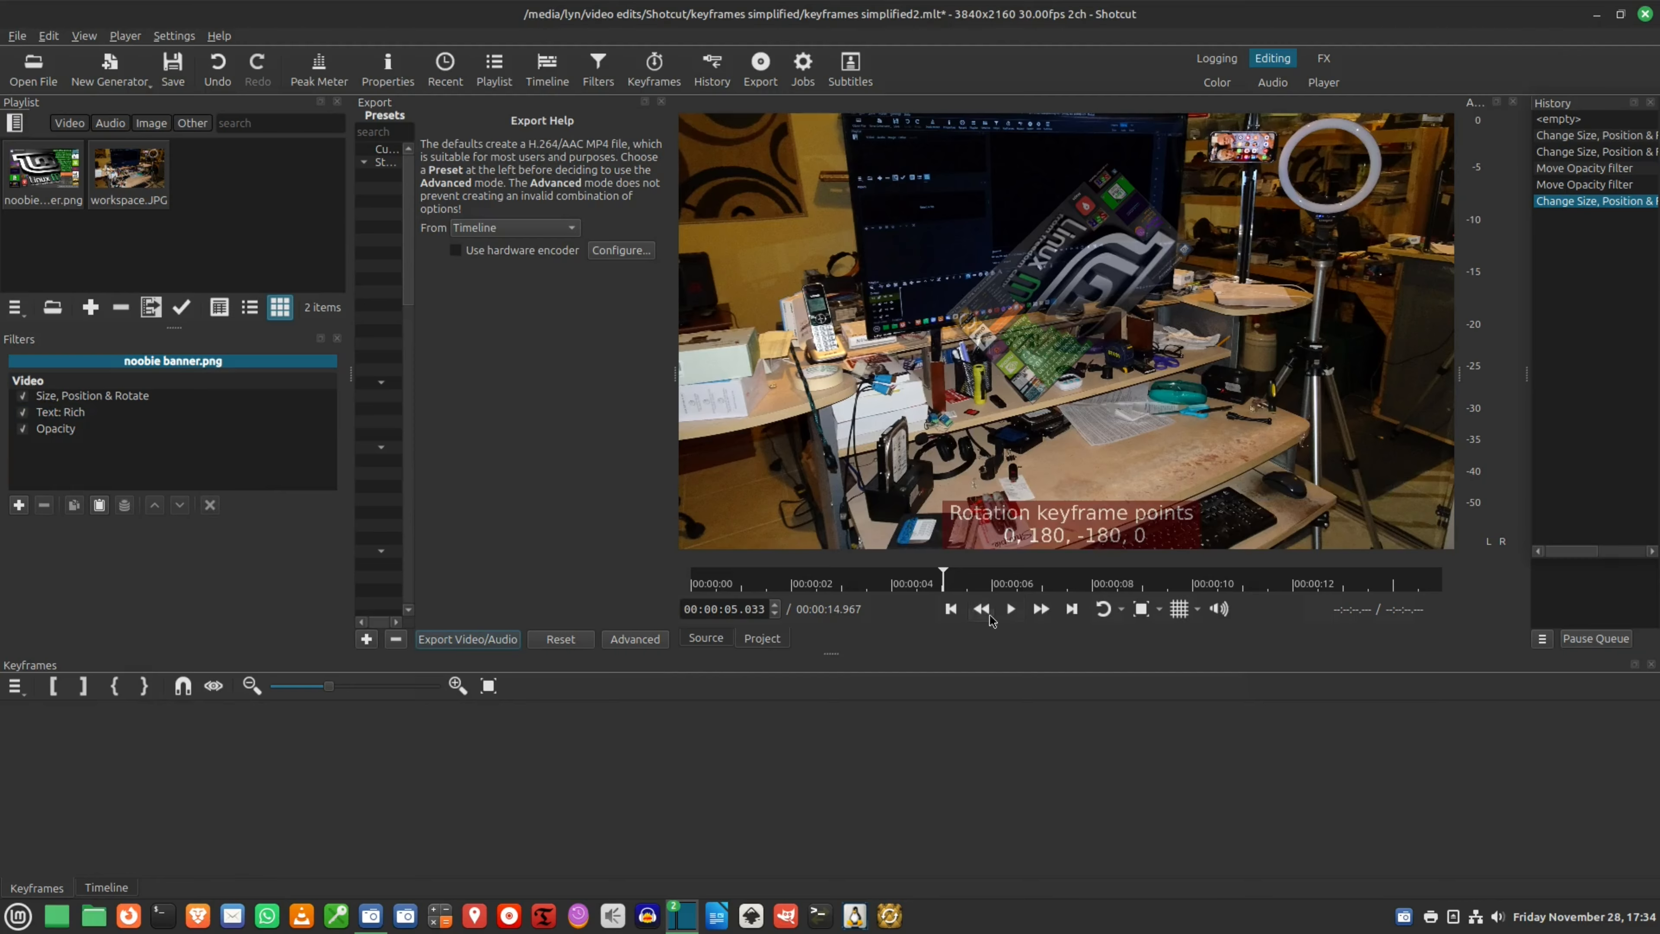
{"action": "left_click", "coordinate": [951, 609]}
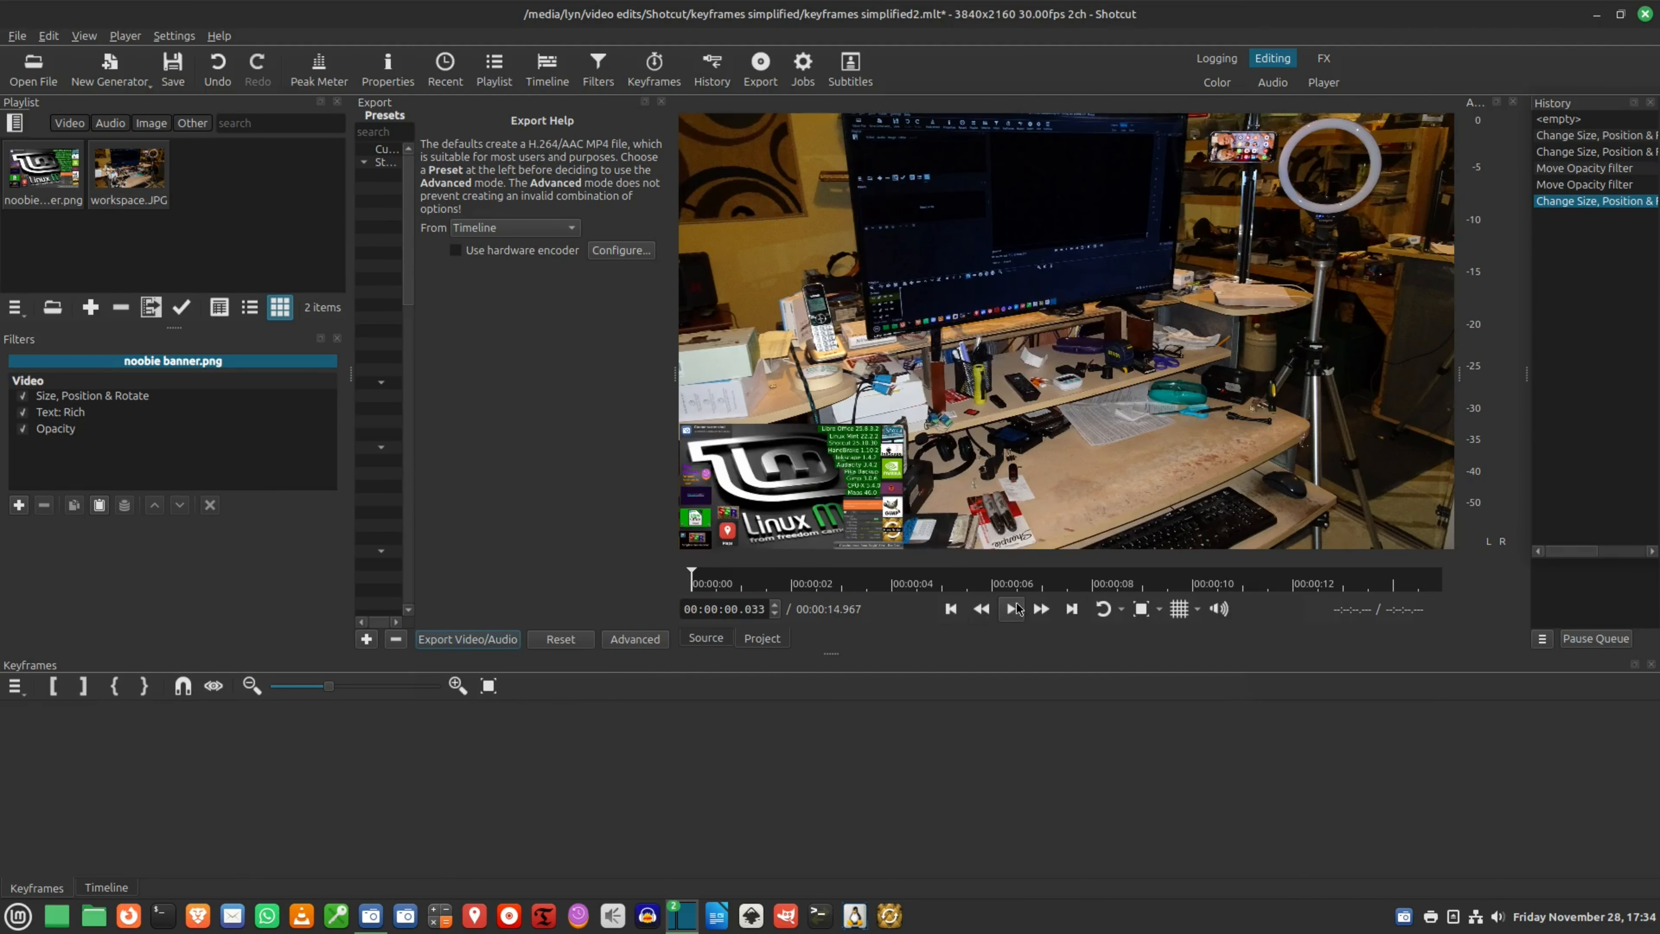
{"action": "left_click", "coordinate": [1008, 609]}
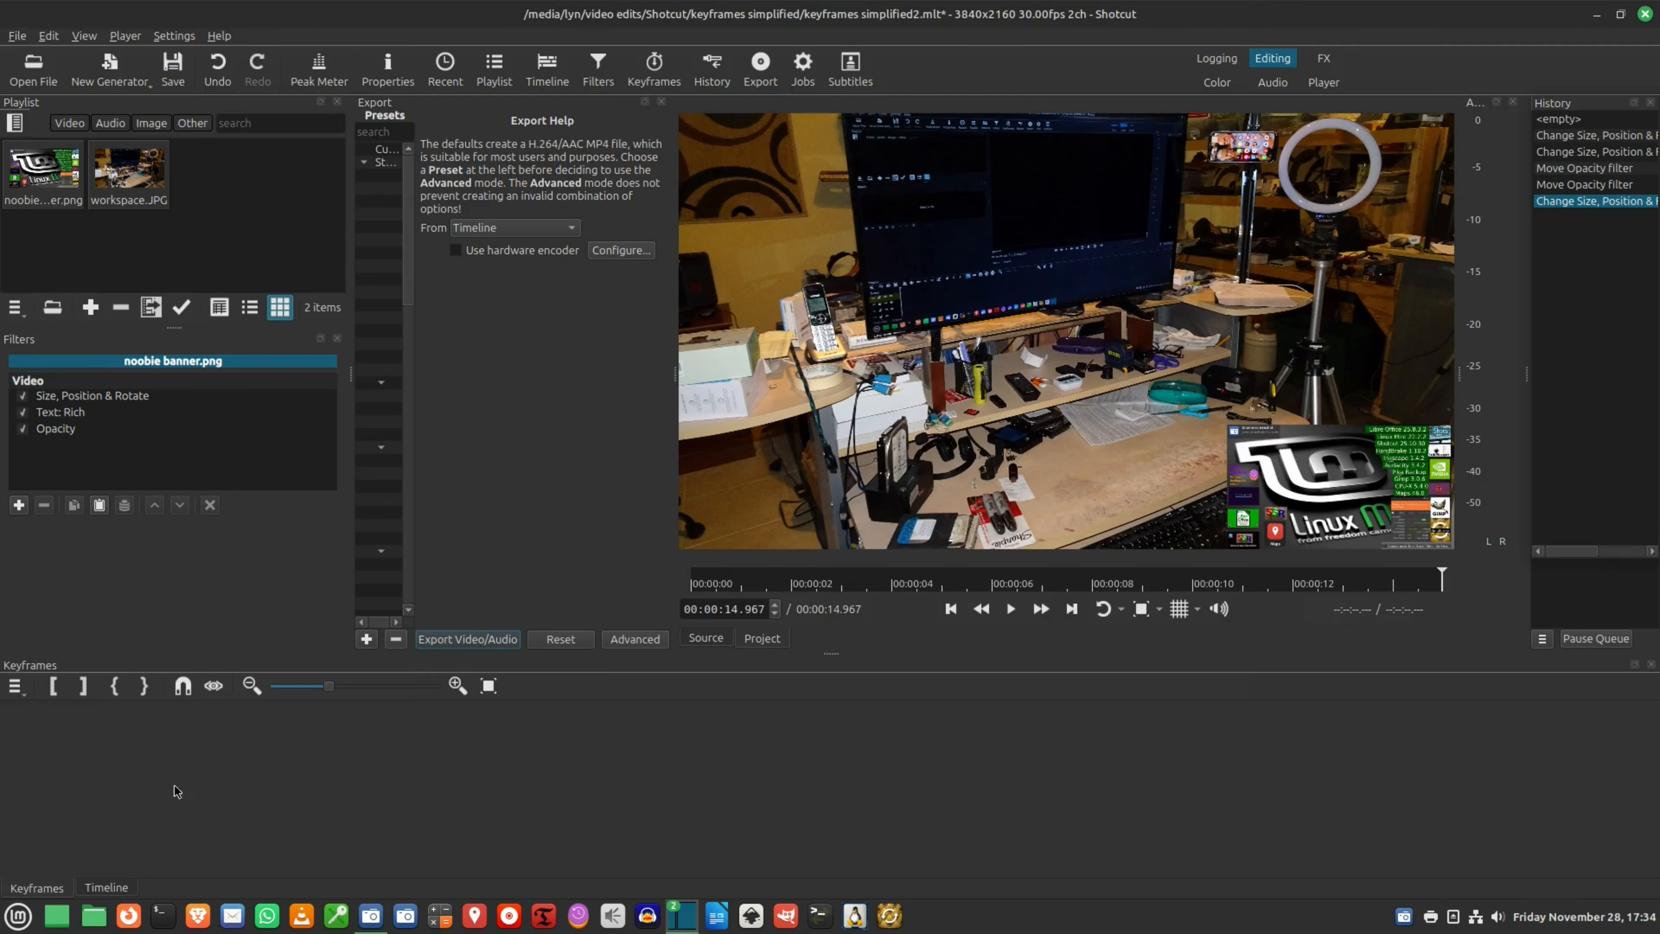
Step: Show the keyframes of the noobie banner clip's Size, Position & Rotate filter
{"action": "left_click", "coordinate": [118, 891]}
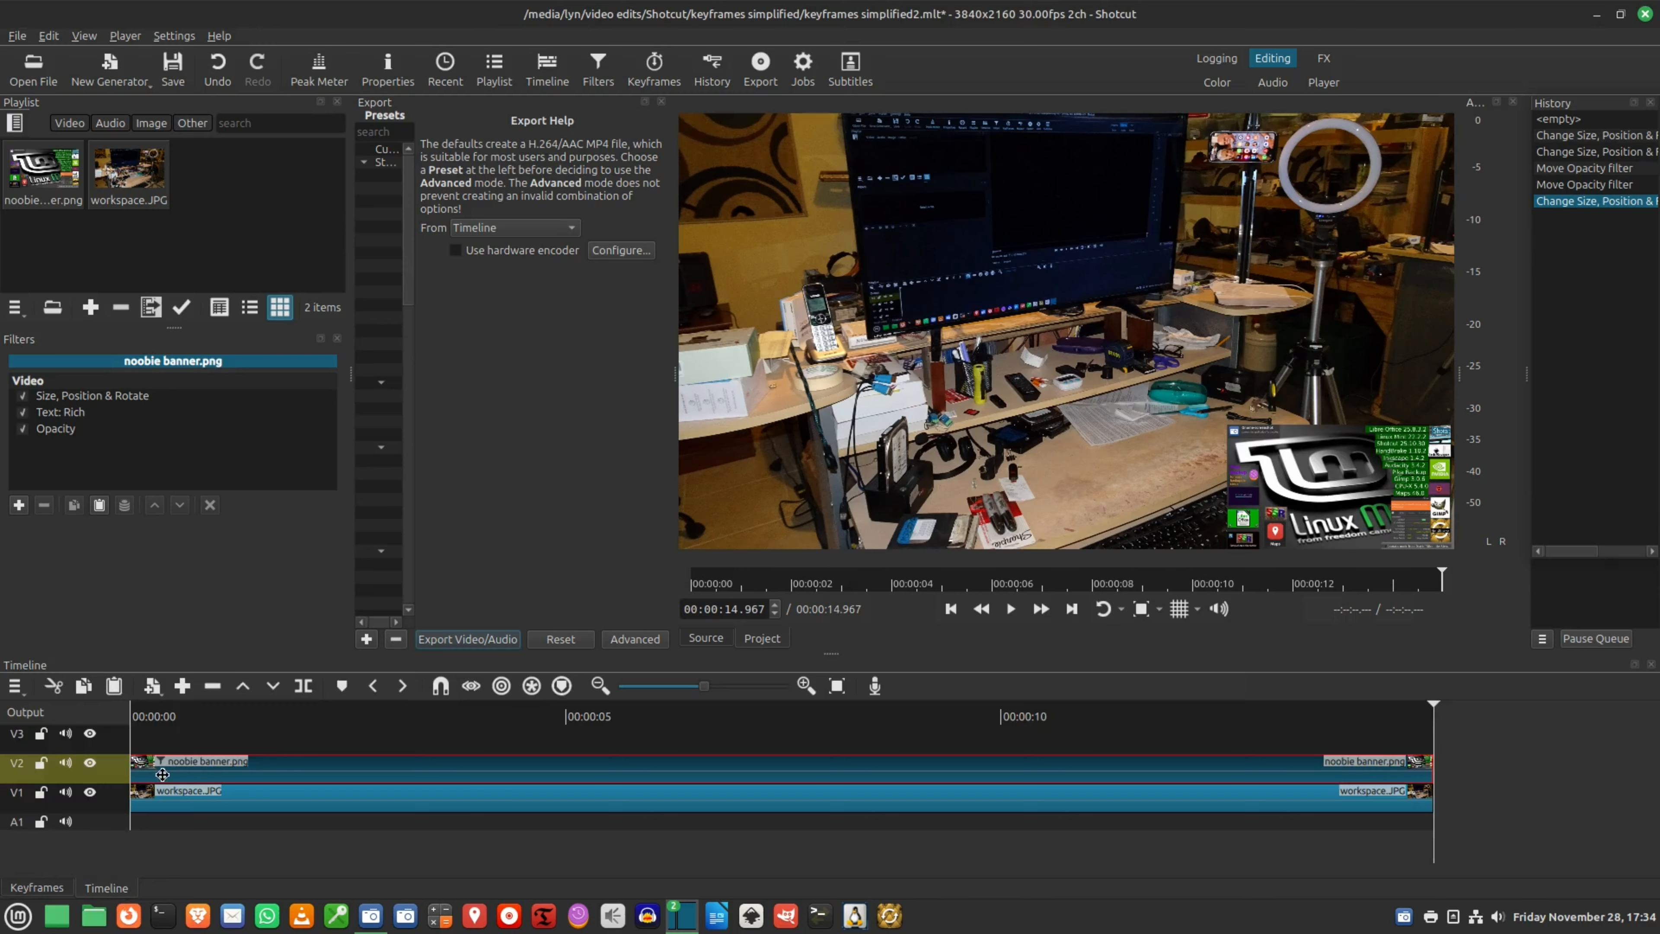
{"action": "left_click", "coordinate": [79, 401]}
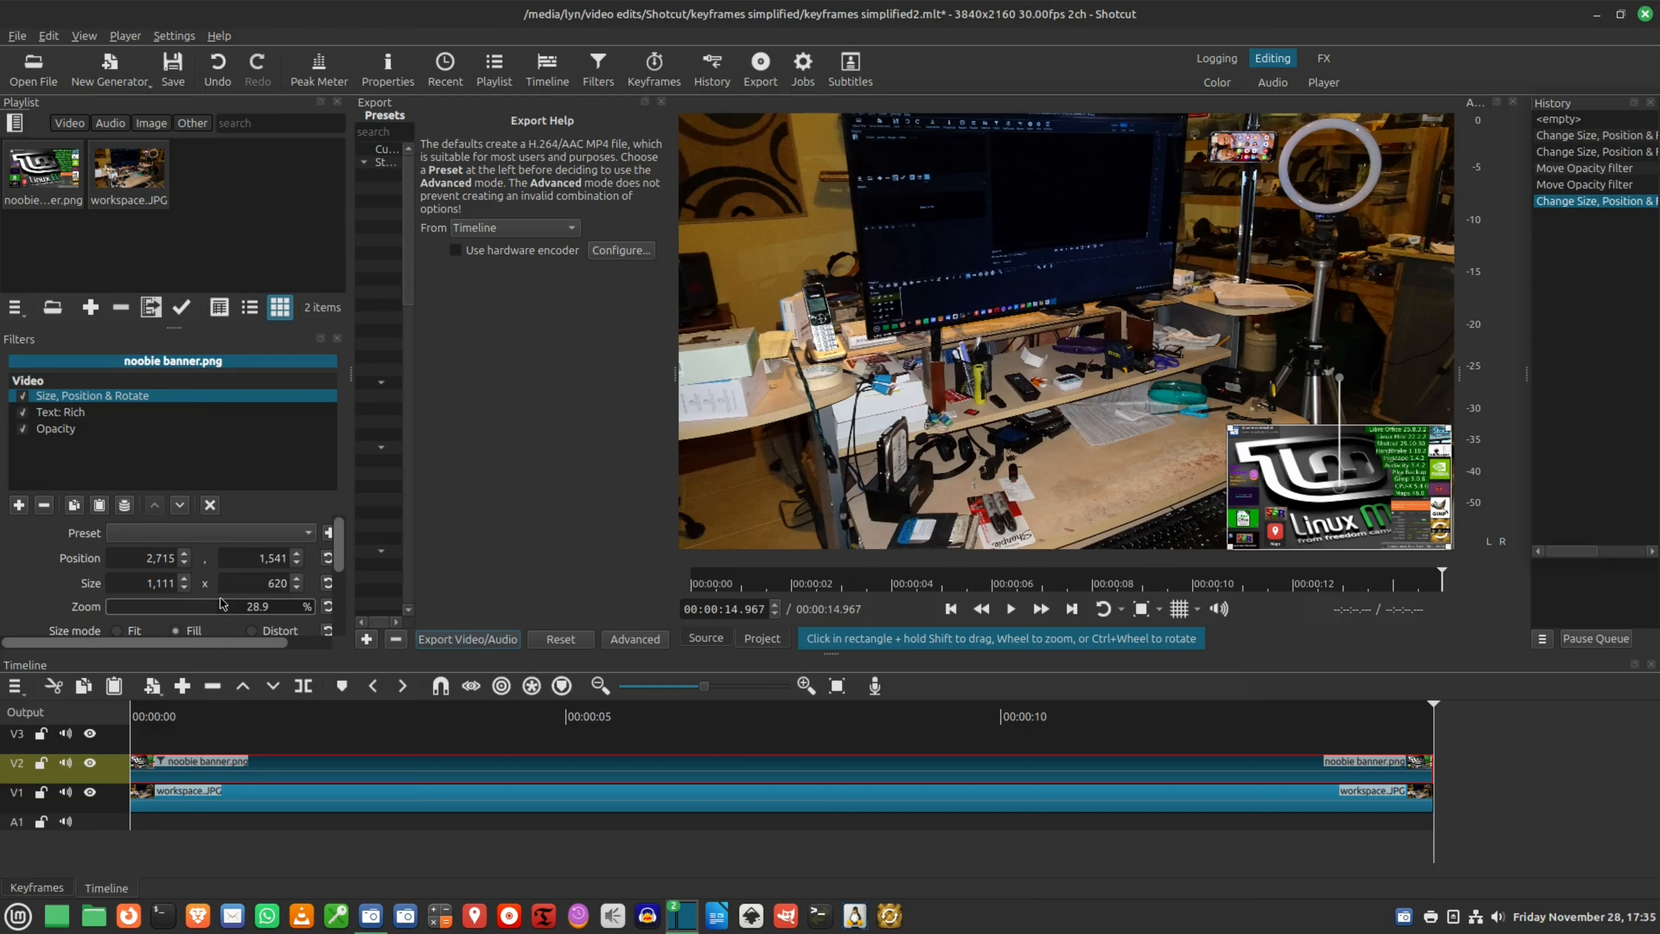
{"action": "left_click", "coordinate": [29, 889]}
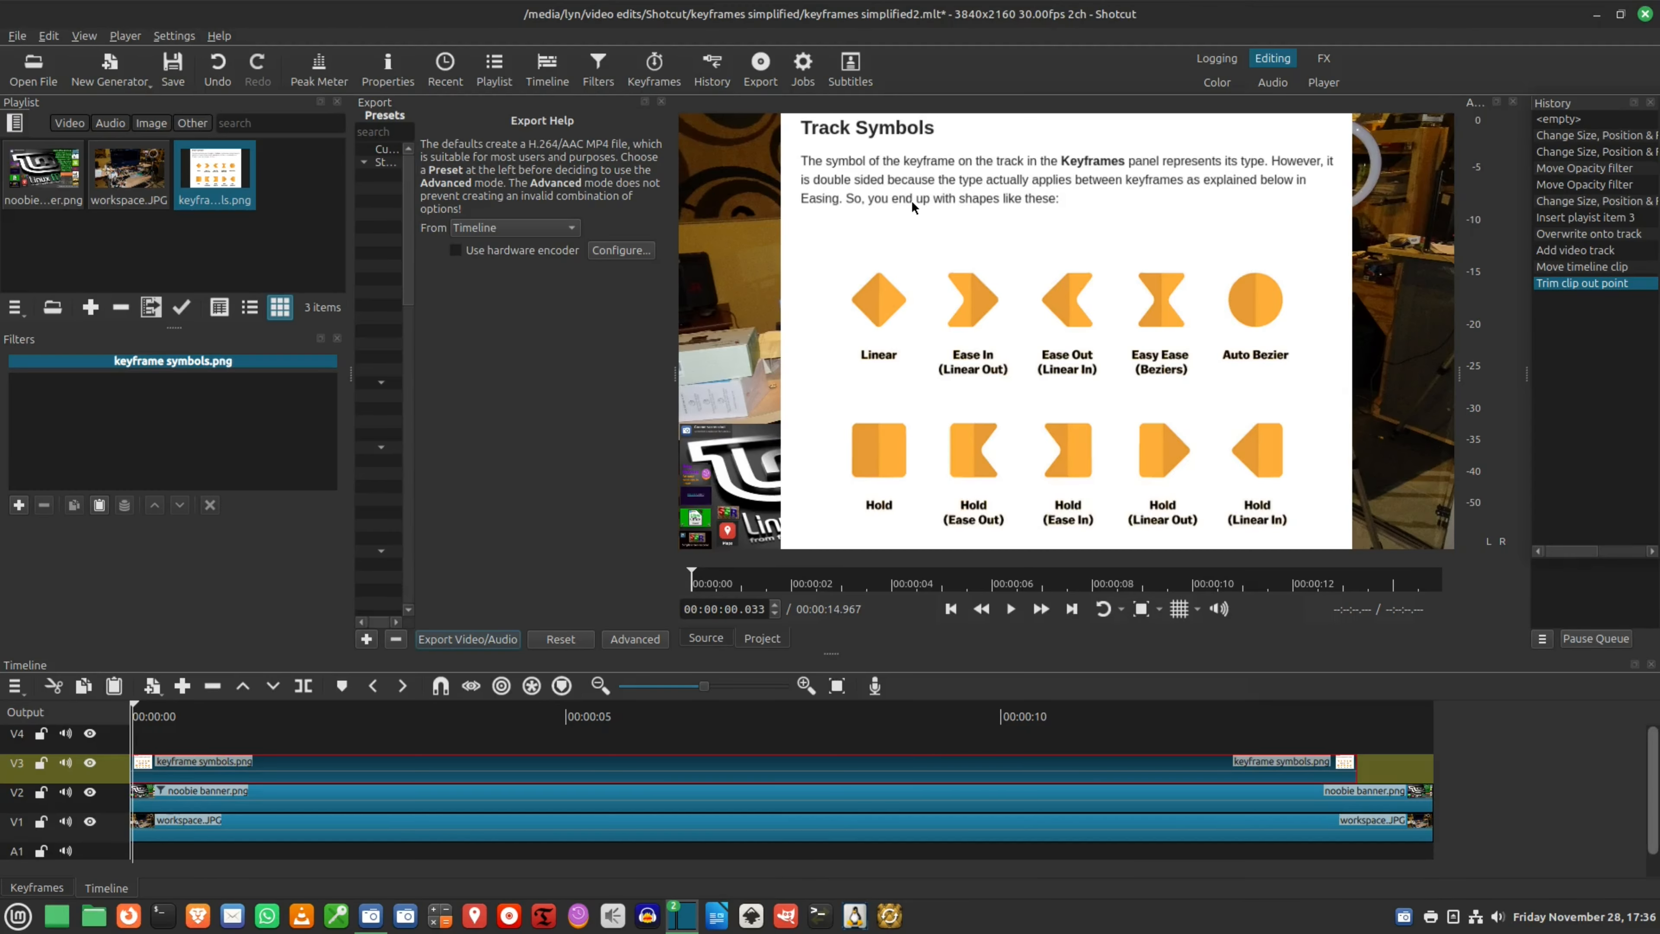
Step: Set the size and position keyframe at about 2.4 seconds to Ease Out Elastic from the previous keyframe
{"action": "right_click", "coordinate": [182, 762]}
{"action": "mouse_move", "coordinate": [219, 782]}
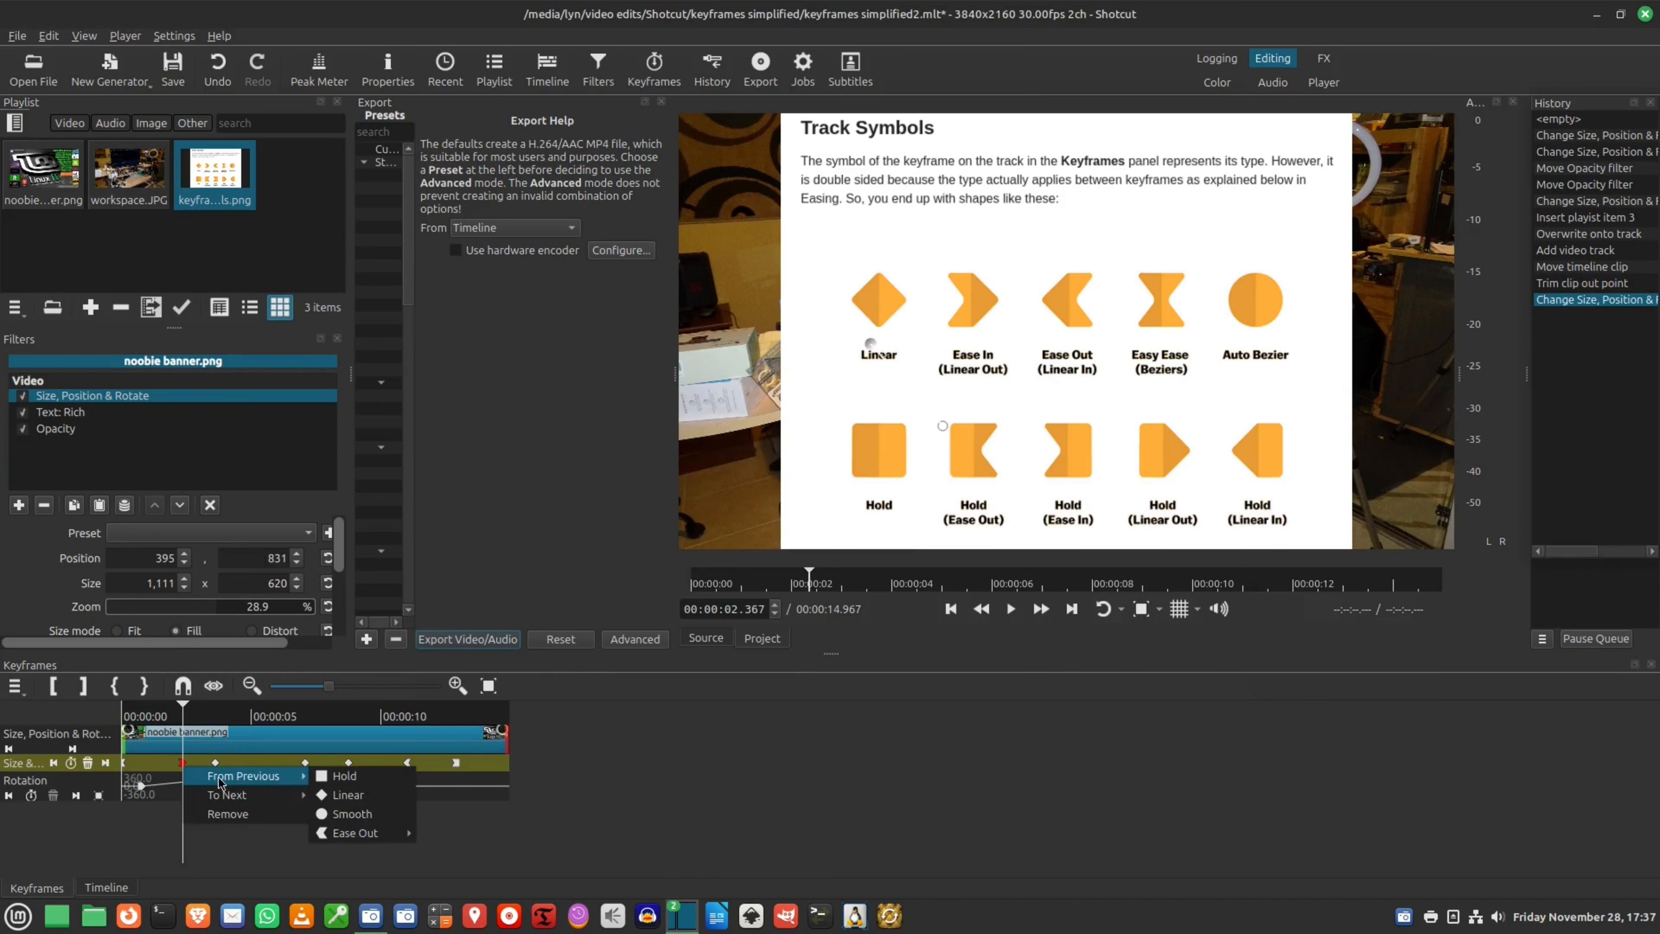
{"action": "mouse_move", "coordinate": [346, 837]}
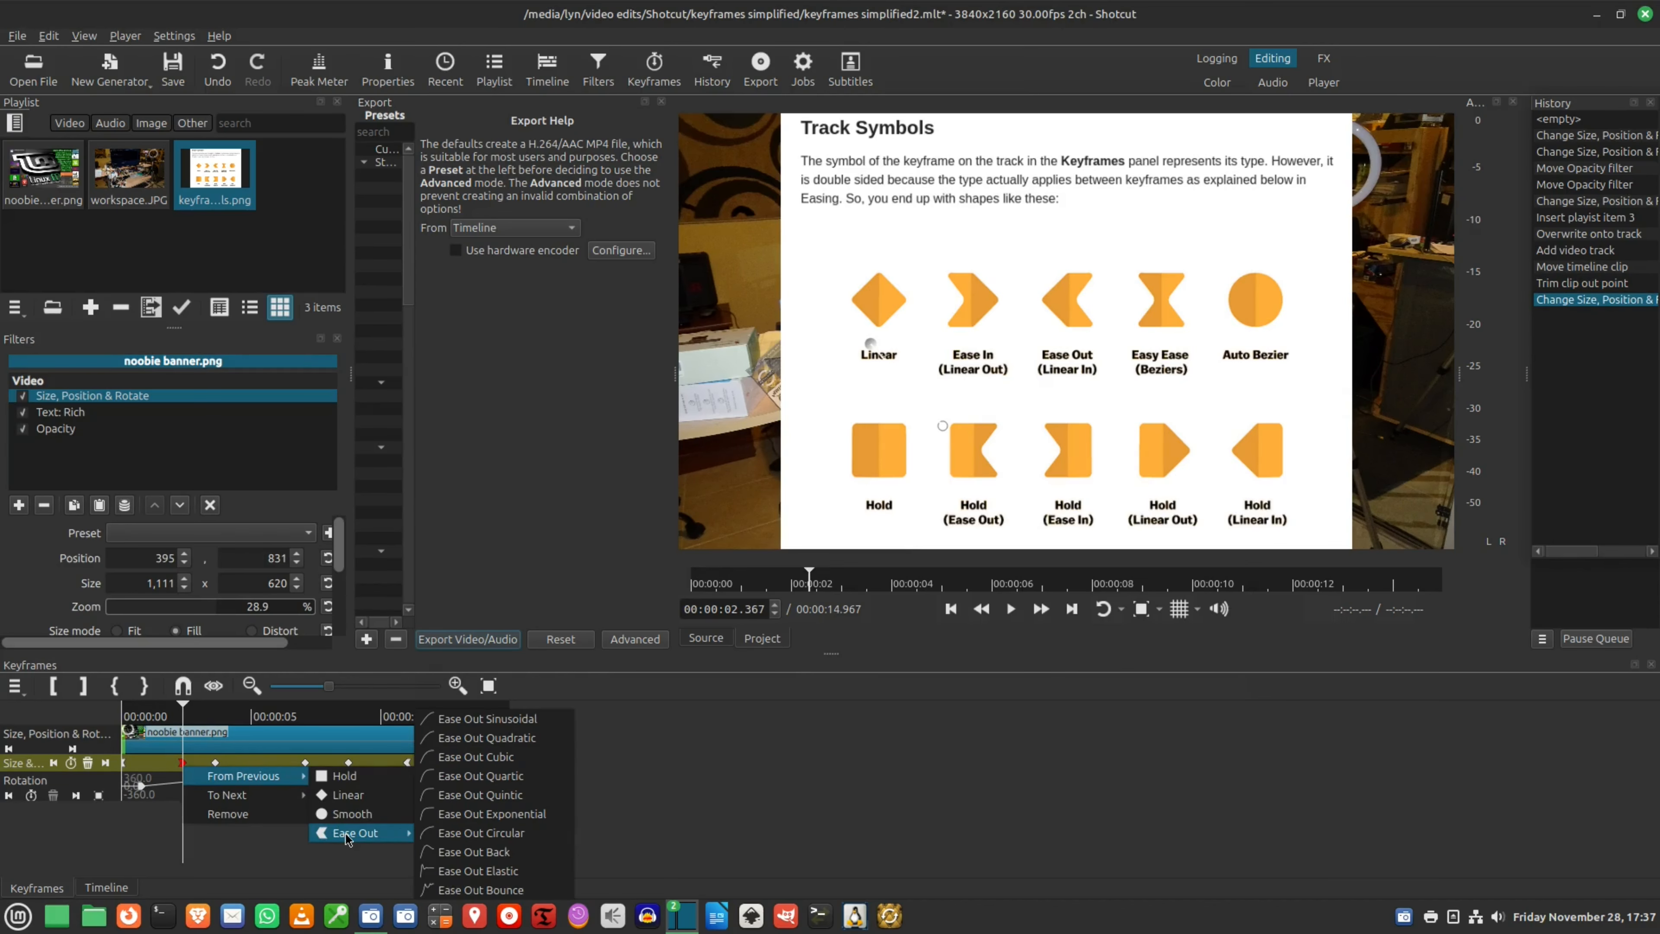
{"action": "left_click", "coordinate": [472, 871]}
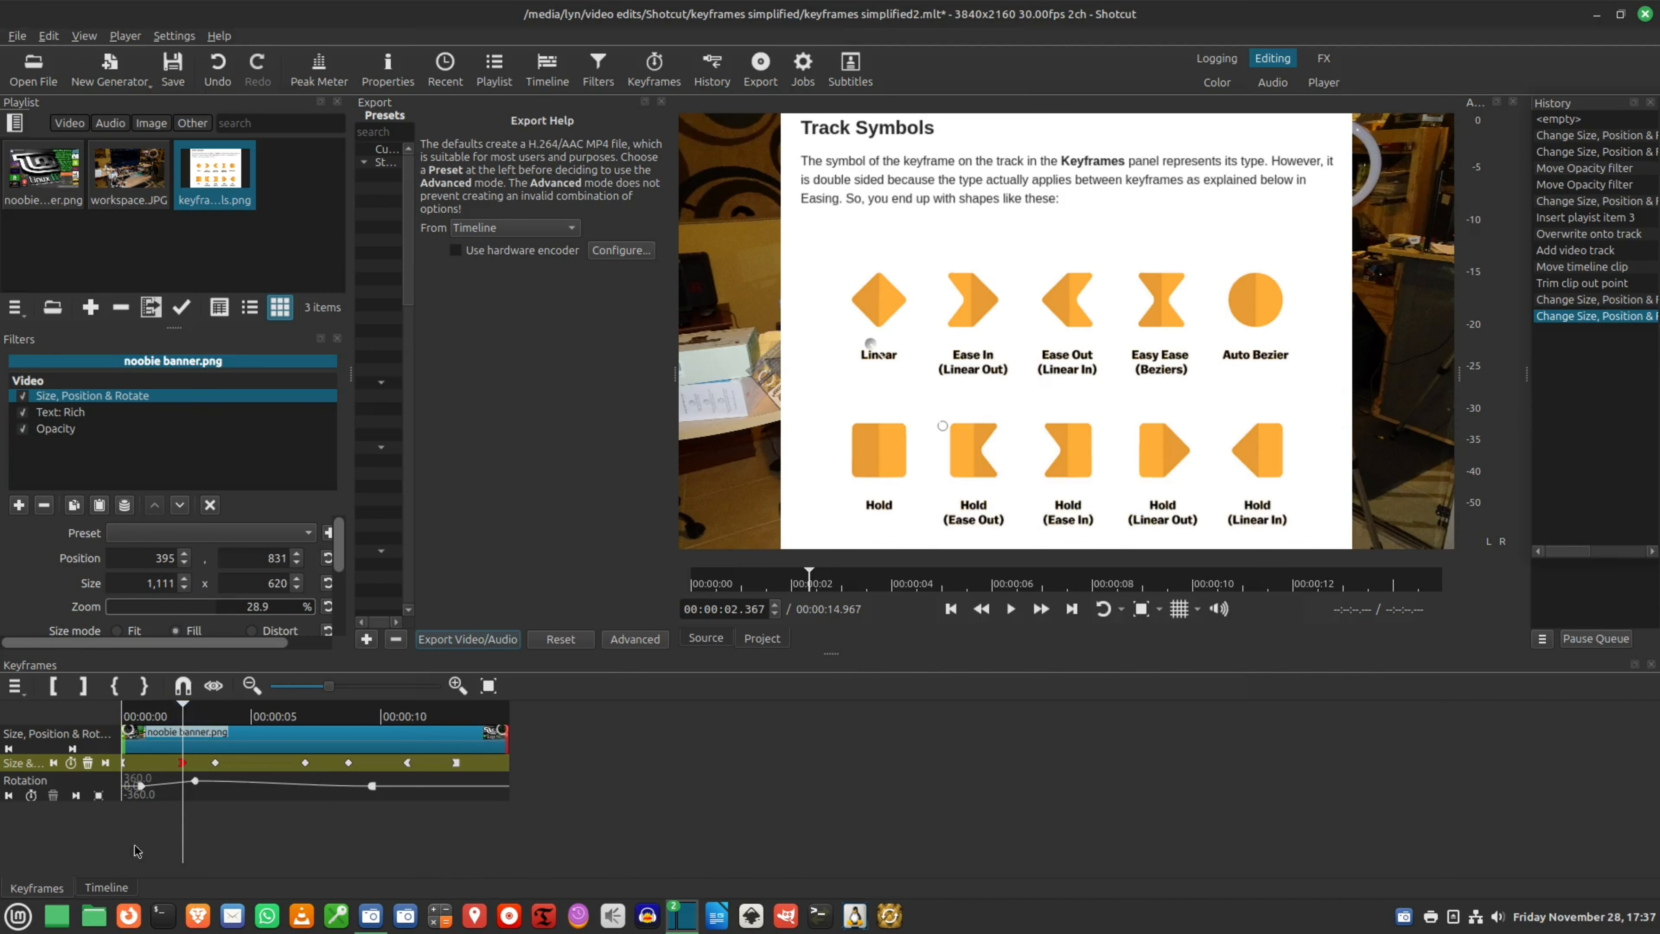
Step: Hide the V3 track holding keyframe symbols.png and preview the banner's motion from the start, pausing at about 4.5 seconds
{"action": "left_click", "coordinate": [99, 889]}
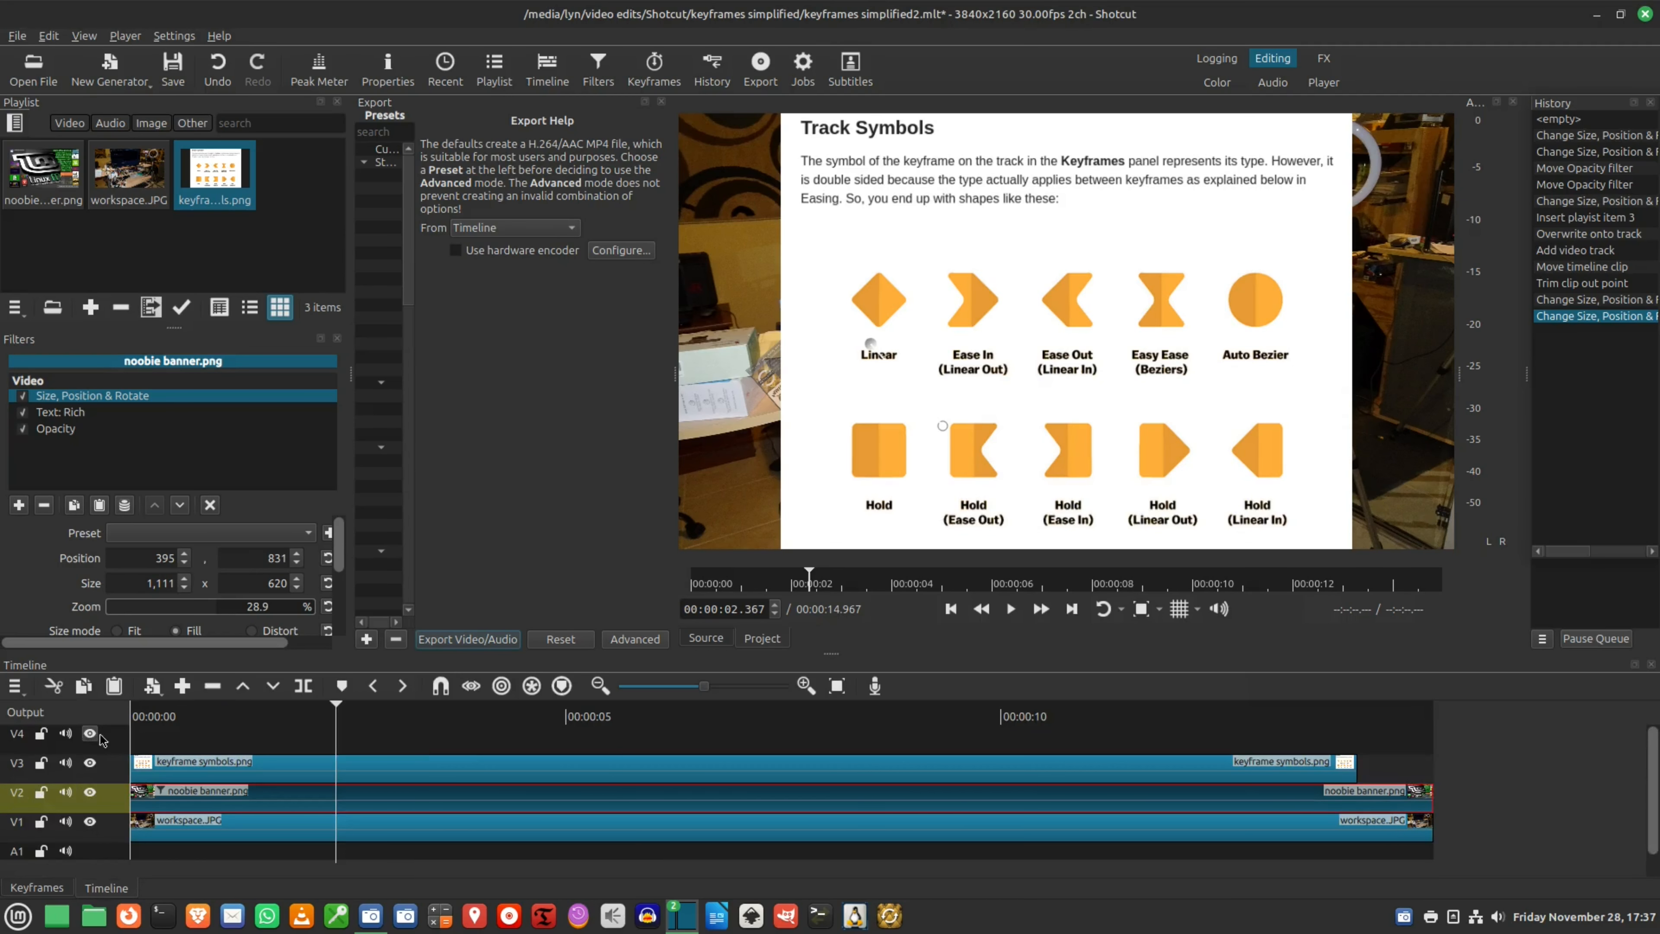
{"action": "left_click", "coordinate": [91, 764]}
{"action": "left_click", "coordinate": [56, 889]}
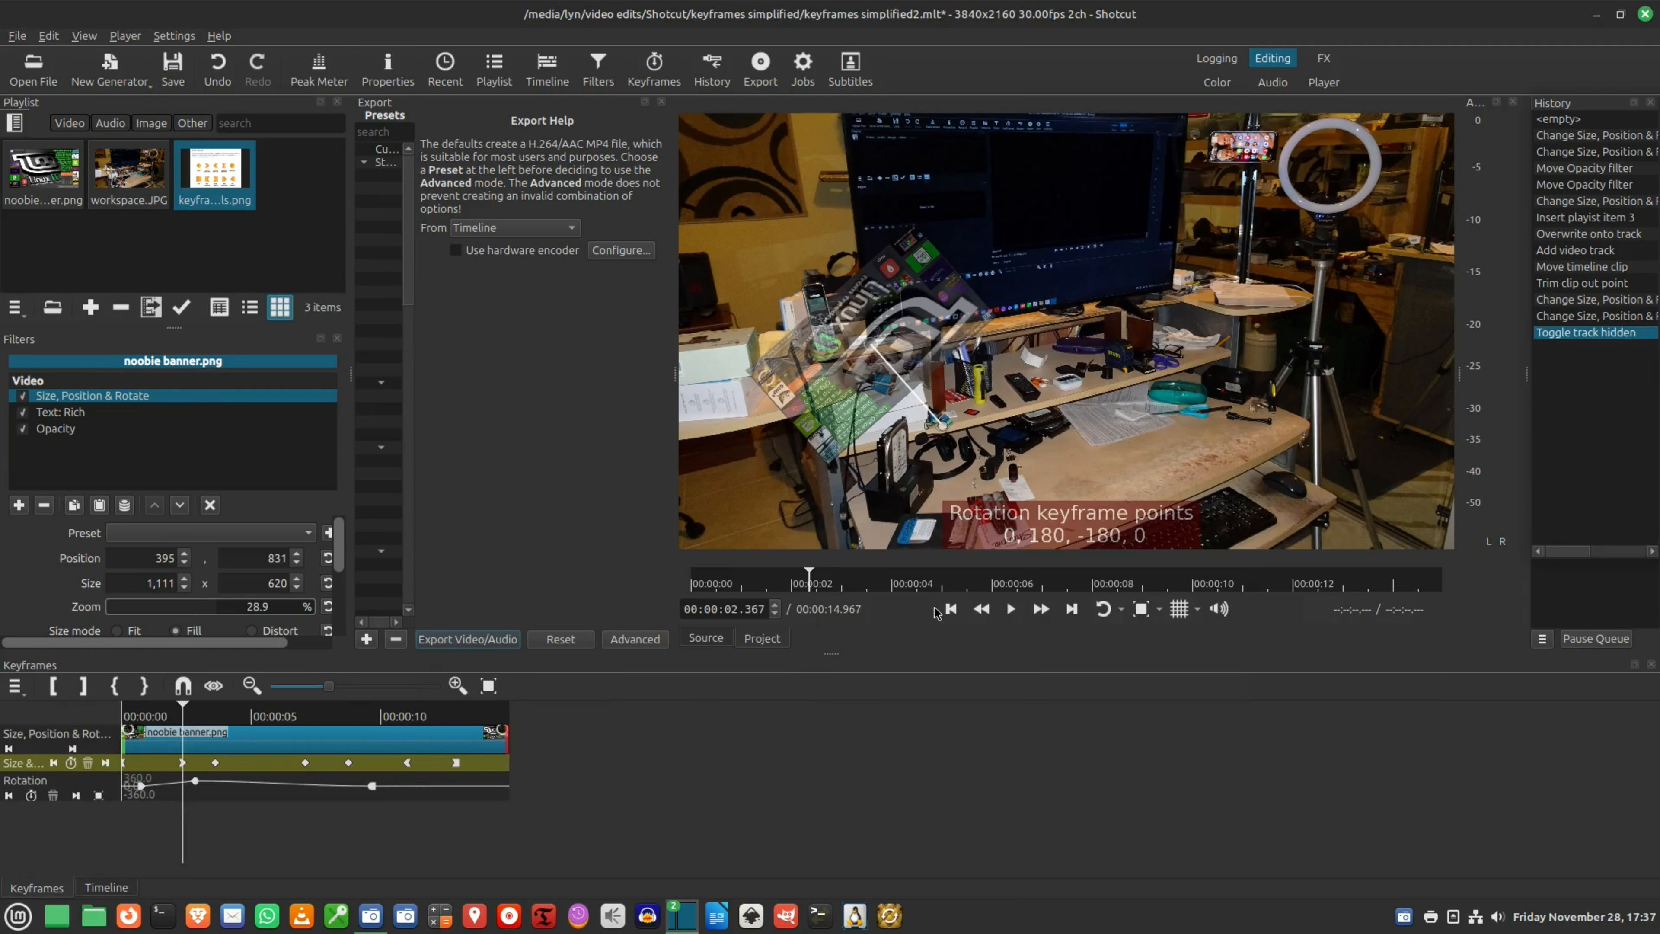
{"action": "left_click", "coordinate": [951, 609]}
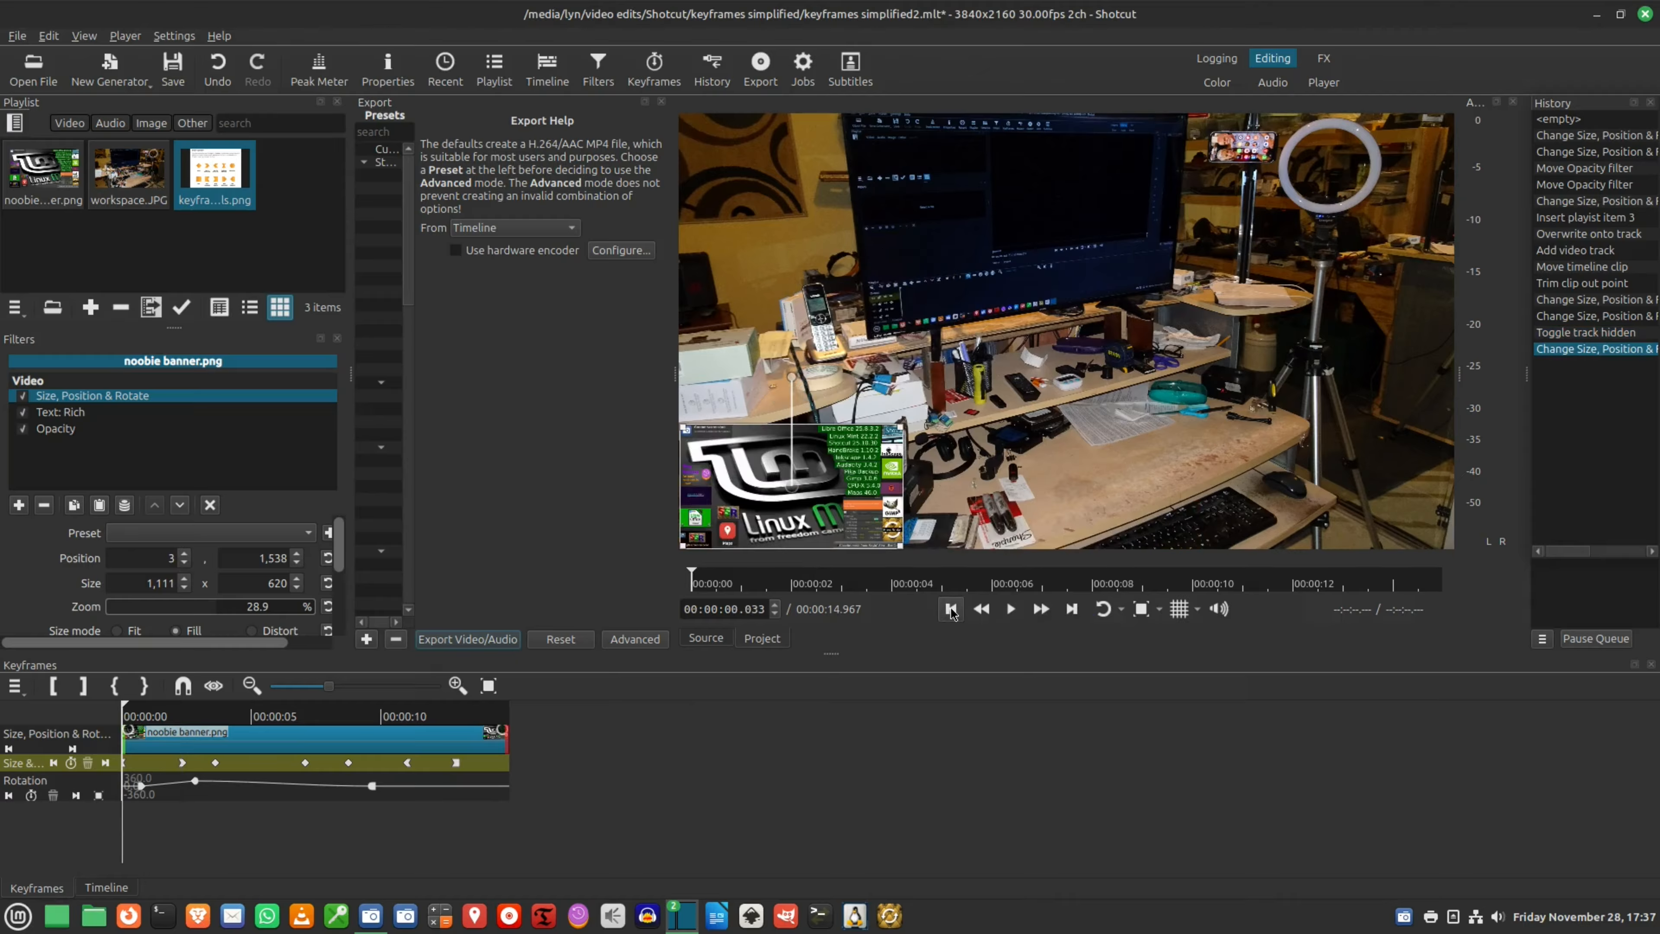
{"action": "left_click", "coordinate": [1013, 614]}
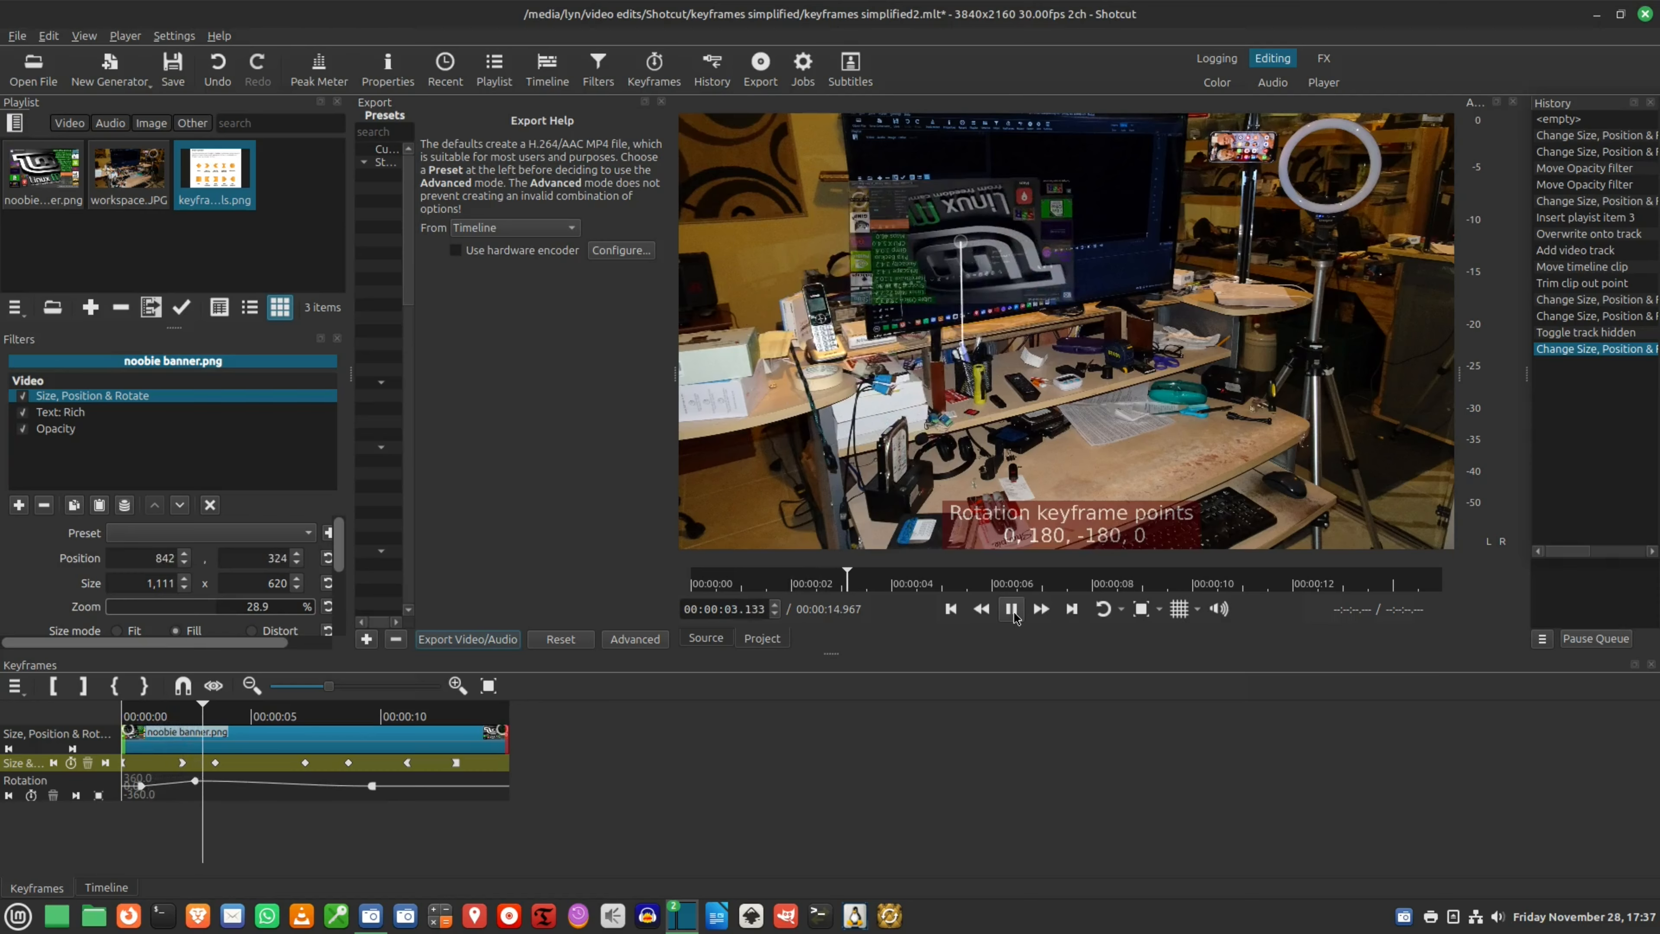
{"action": "left_click", "coordinate": [1014, 615]}
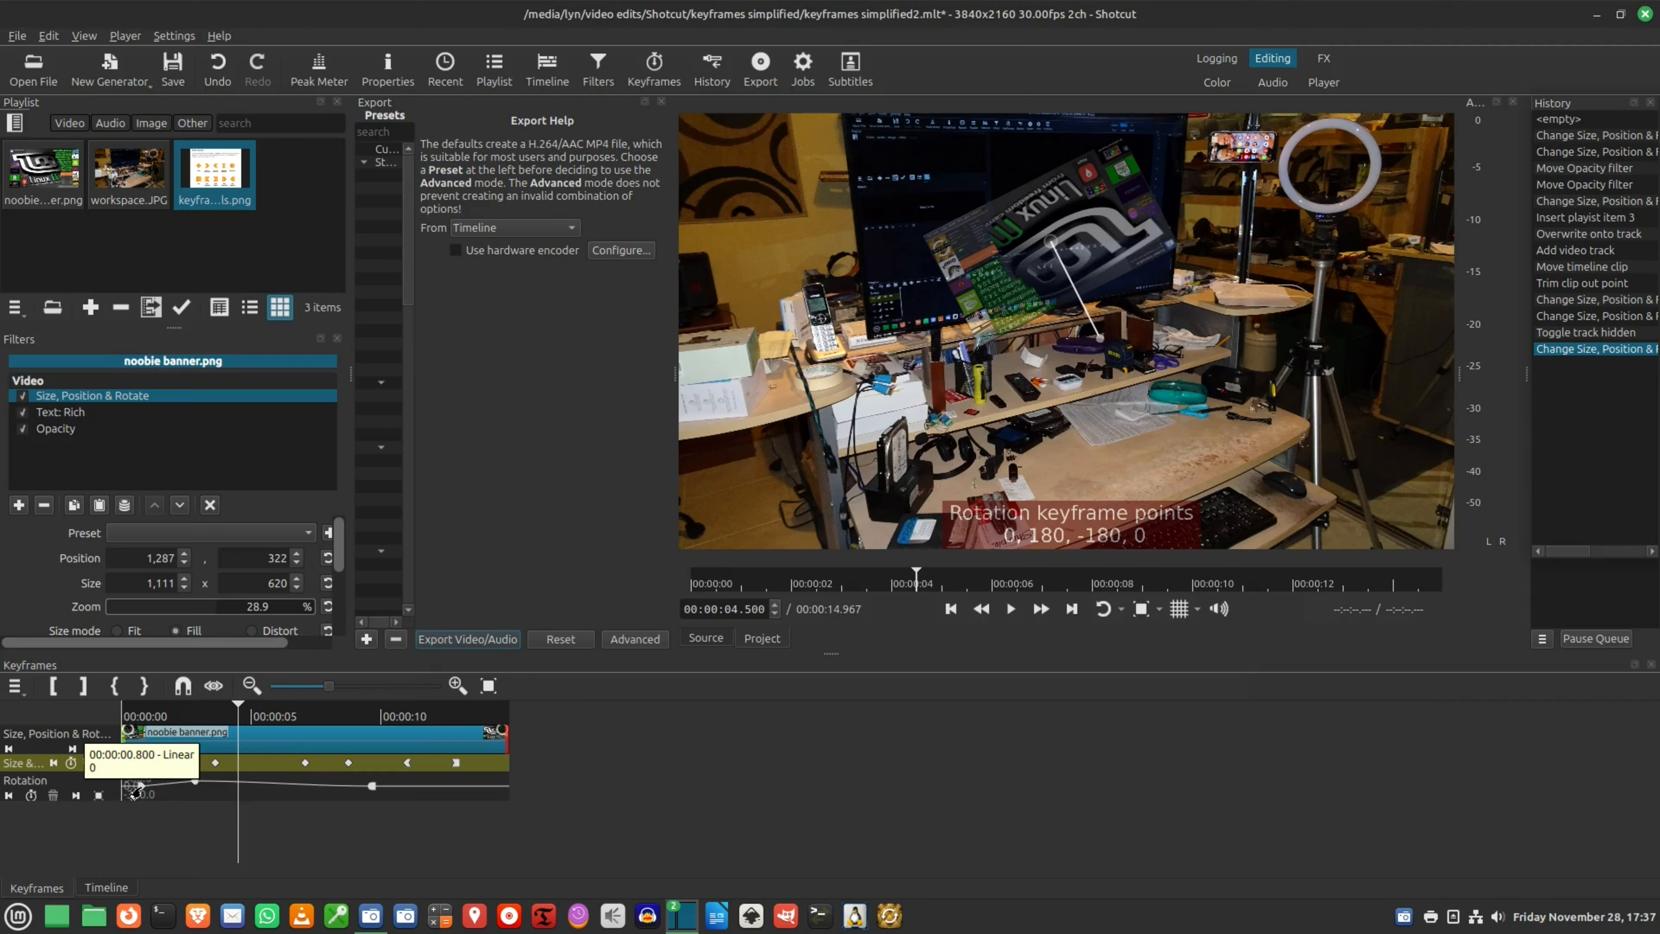
Step: Review the Ease Out options for the position keyframe near 2.4 seconds and set its interpolation to the next keyframe to Linear
{"action": "right_click", "coordinate": [183, 763]}
{"action": "mouse_move", "coordinate": [205, 781]}
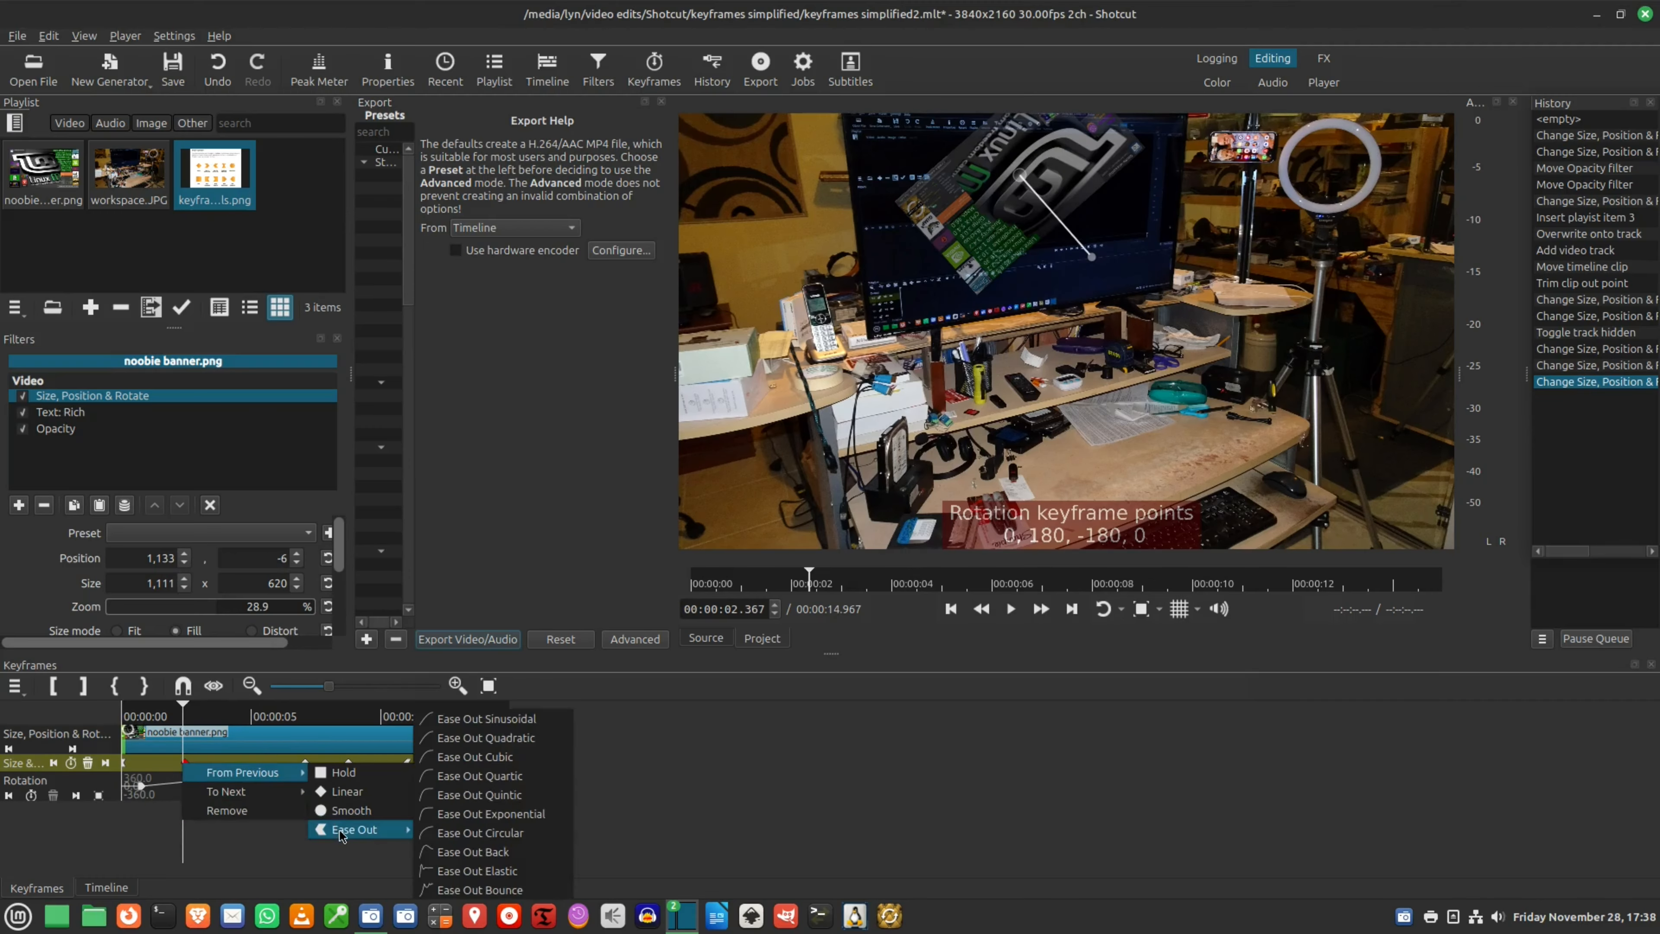
{"action": "mouse_move", "coordinate": [343, 836]}
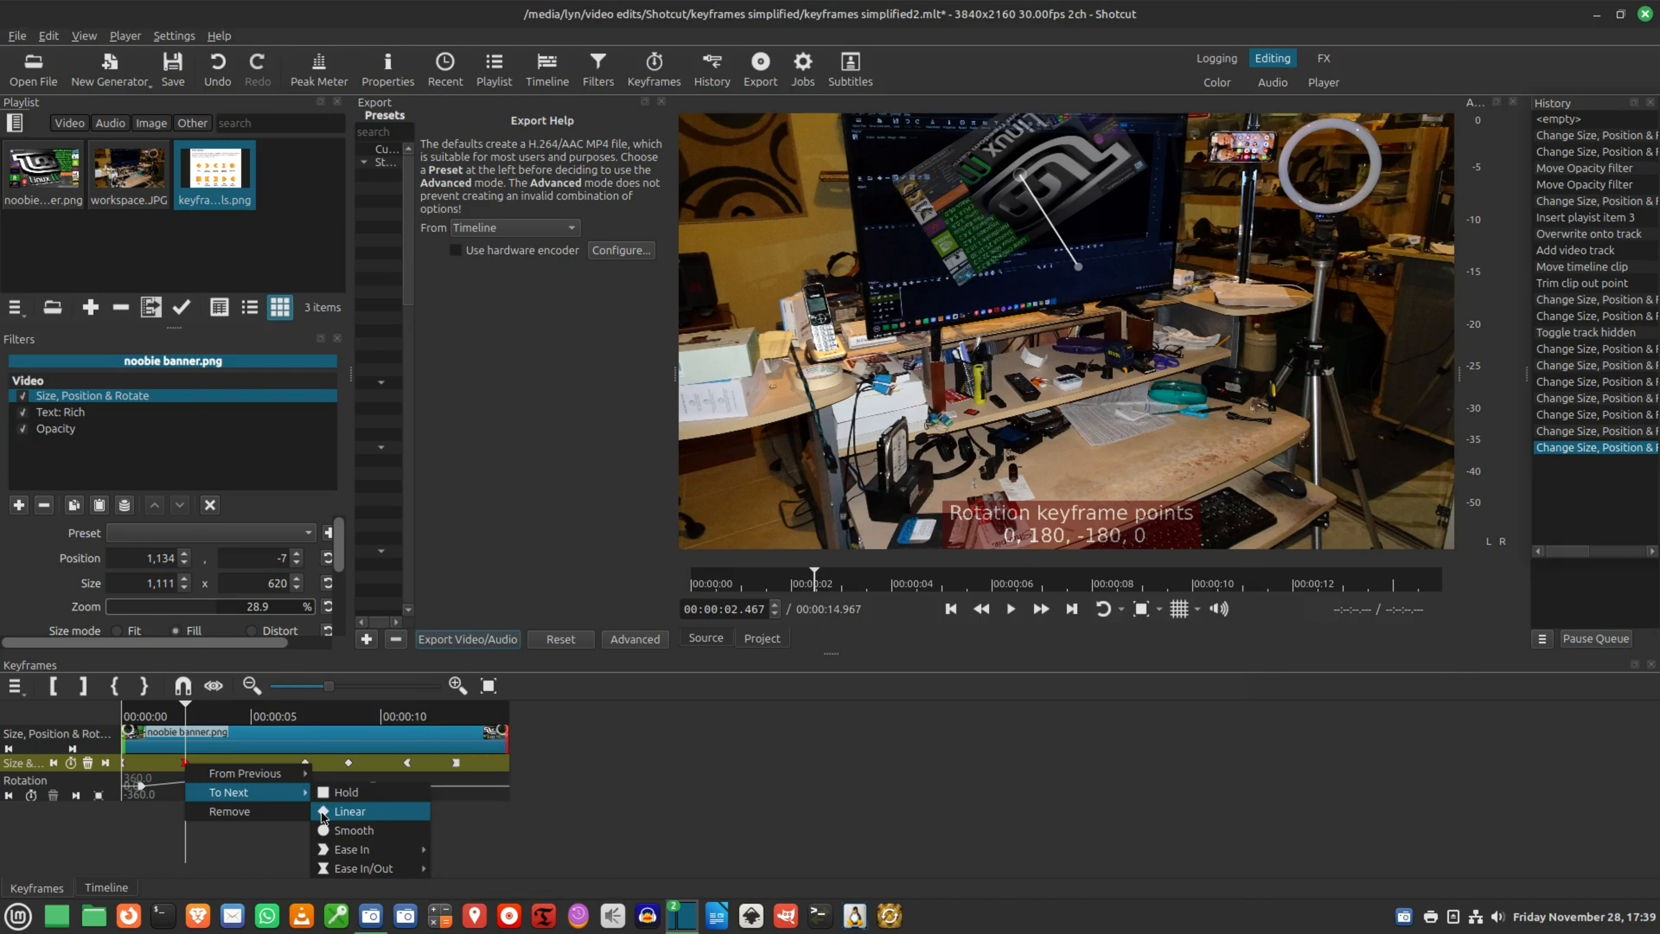
{"action": "left_click", "coordinate": [323, 818]}
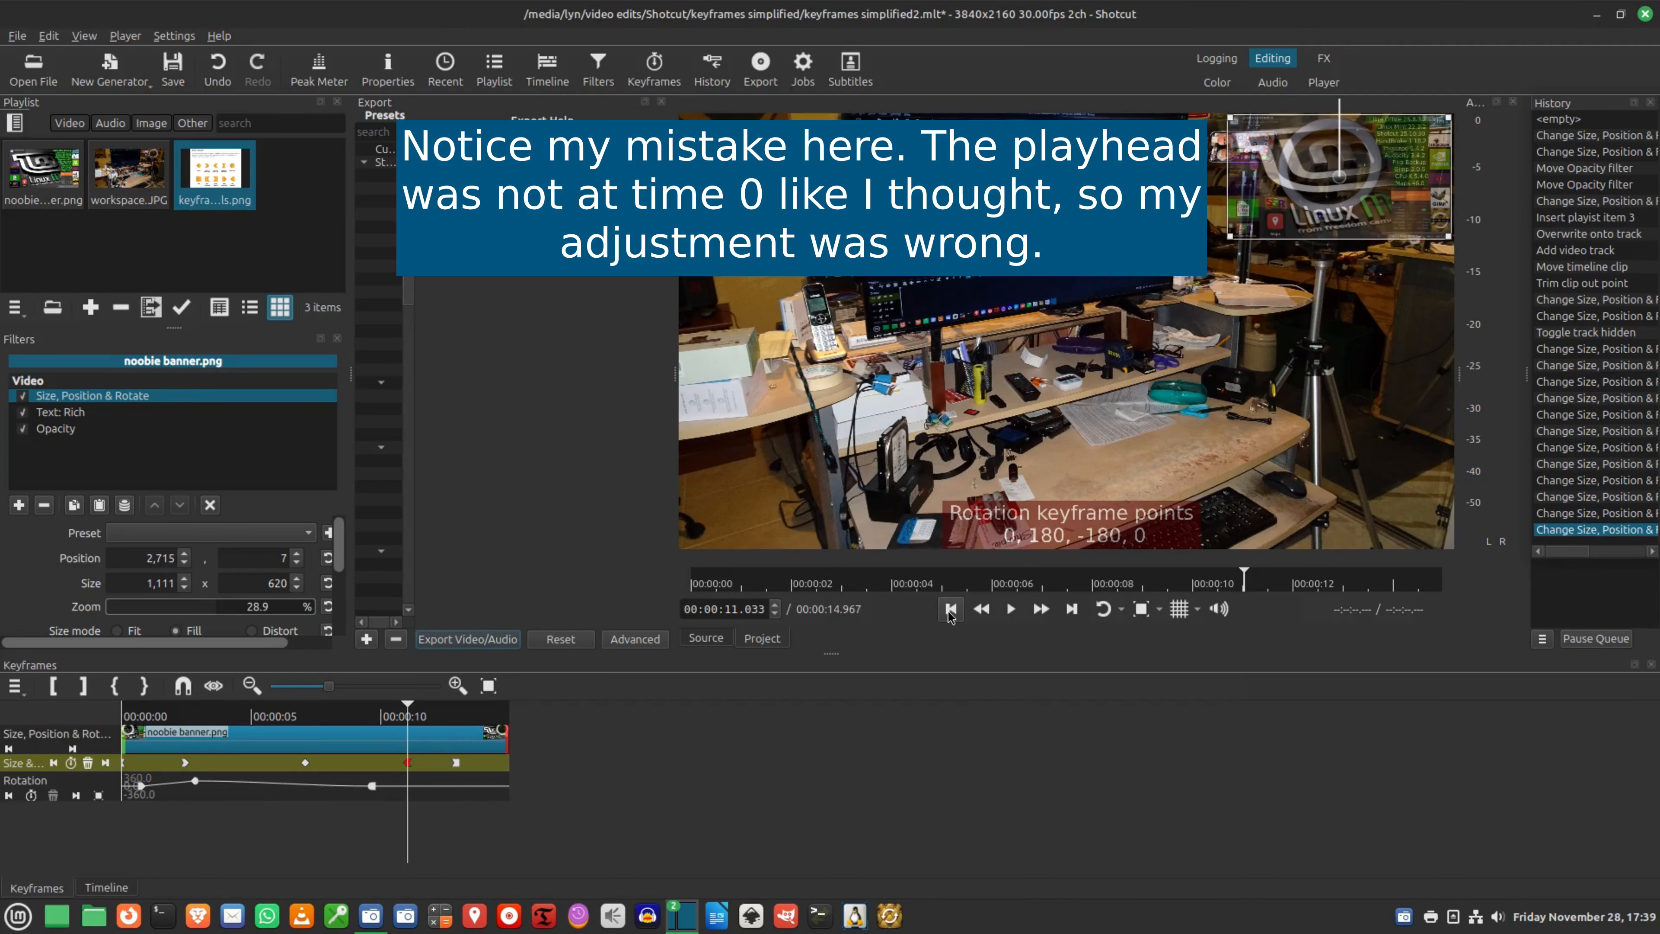
Step: Move the banner to the image's lower-left corner, about -5, 1,512, at the project's start and play the animation
{"action": "left_click", "coordinate": [950, 615]}
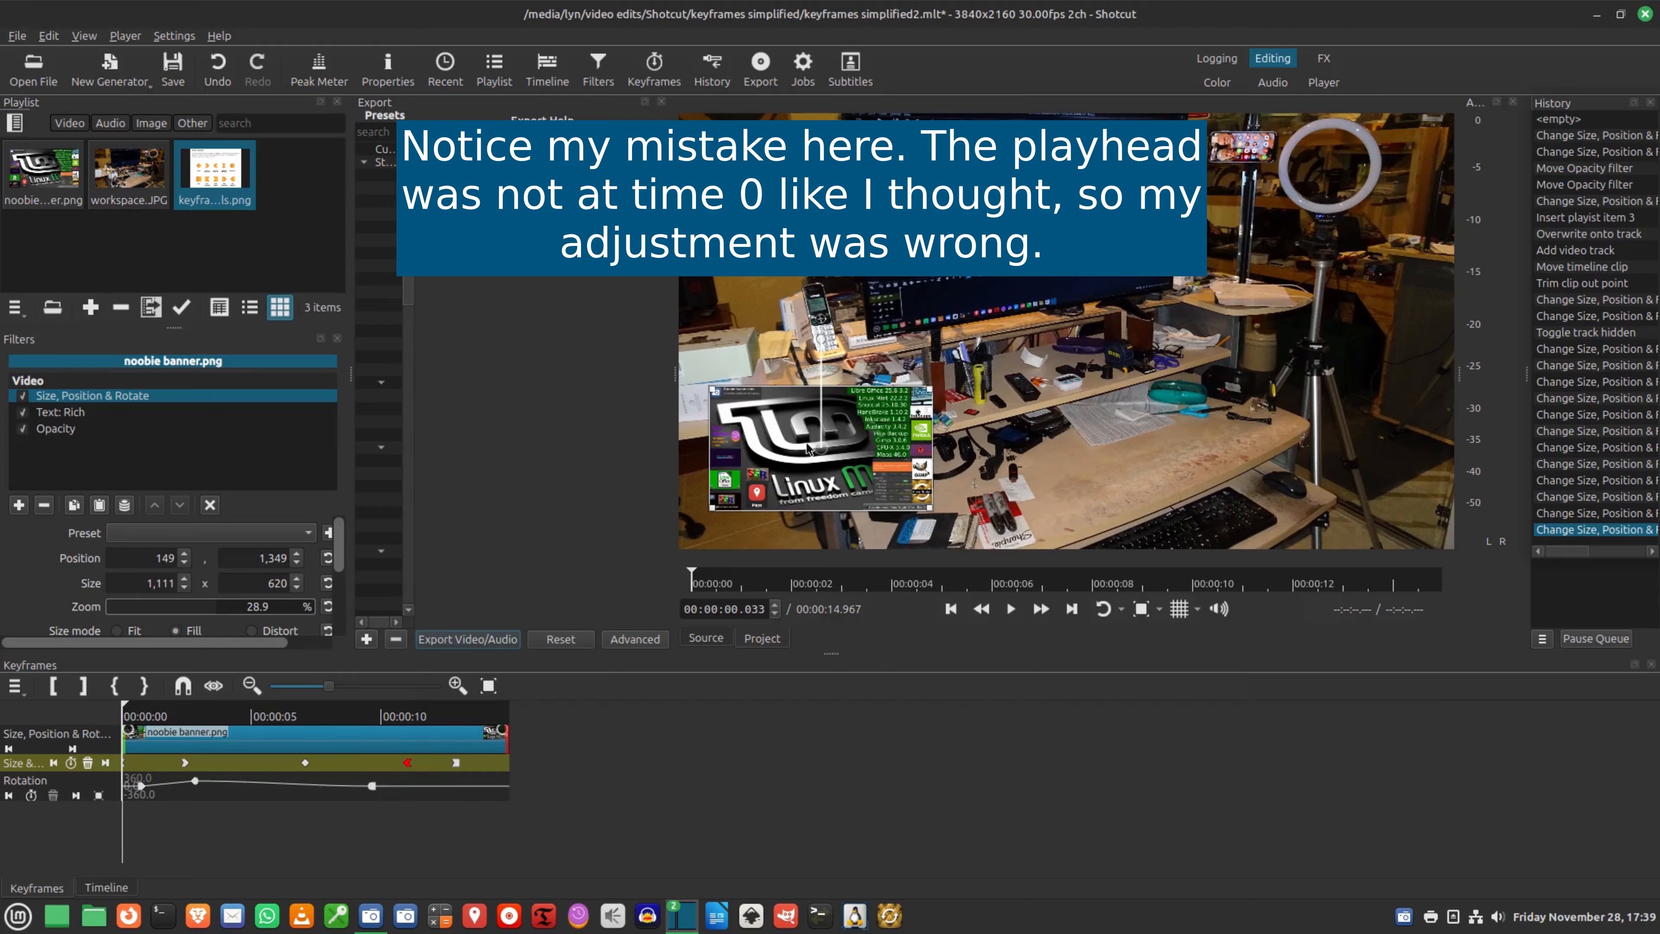
{"action": "left_click_drag", "start_coordinate": [821, 452], "coordinate": [791, 491]}
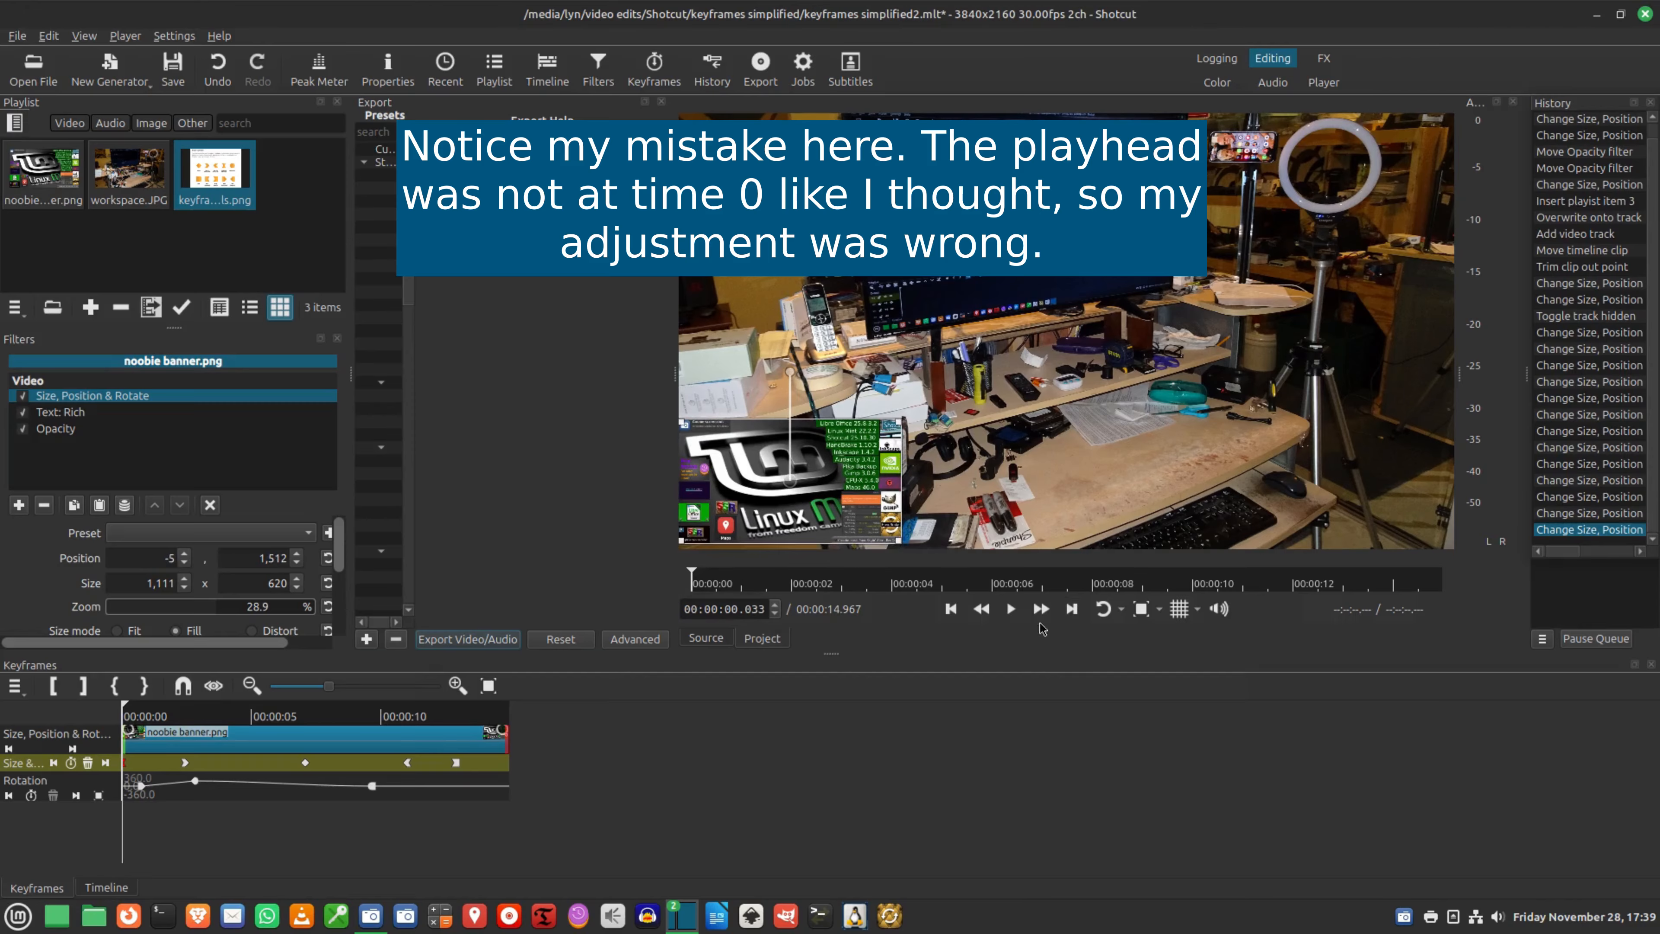
{"action": "left_click", "coordinate": [1012, 617]}
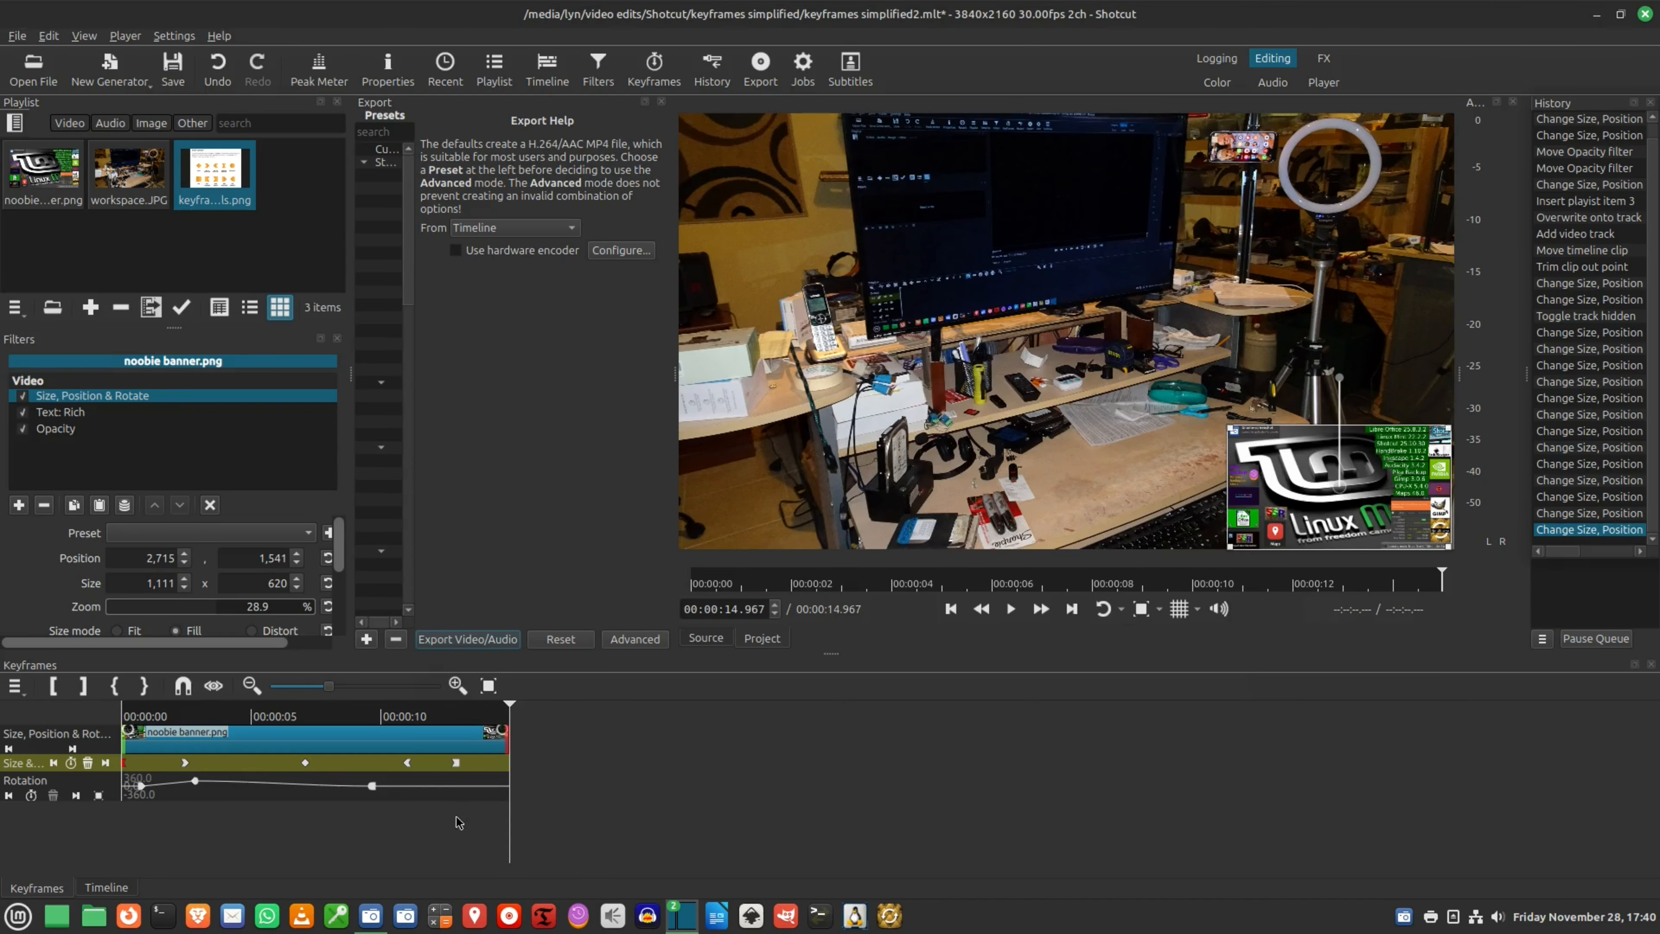
Step: Return to the project timeline and show the V3 track with keyframe symbols.png again
{"action": "left_click", "coordinate": [112, 890]}
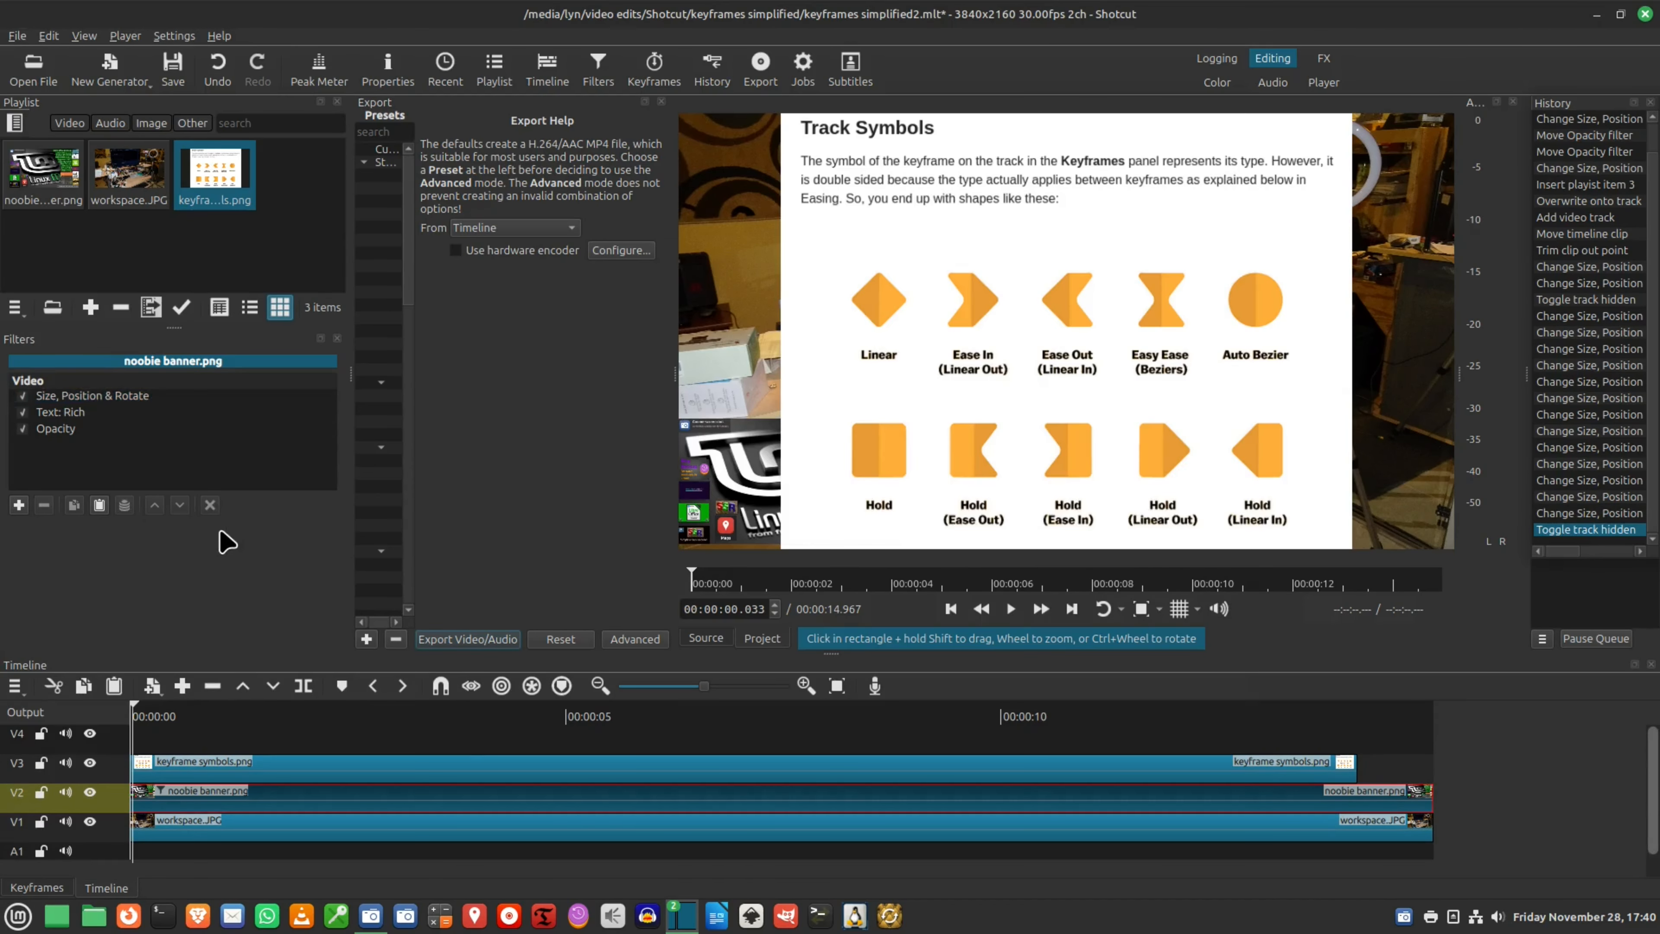